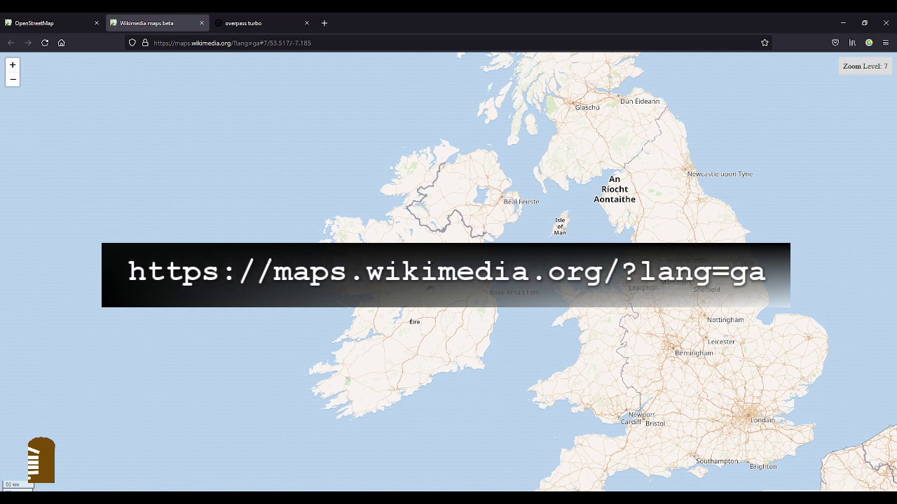
Step: Zoom the Irish-language Wikimedia map from the British Isles down to Kilkenny town centre at zoom 16
scroll(452, 332, "up", 1)
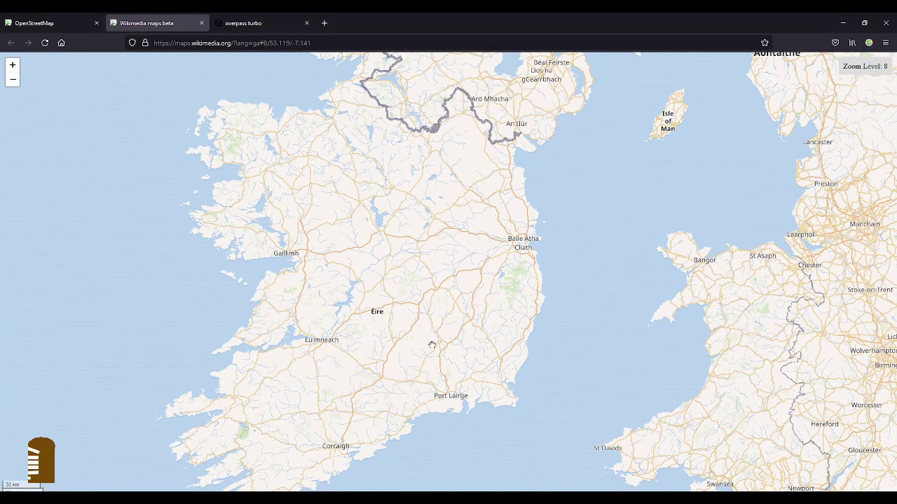
scroll(432, 344, "up", 2)
scroll(437, 348, "up", 1)
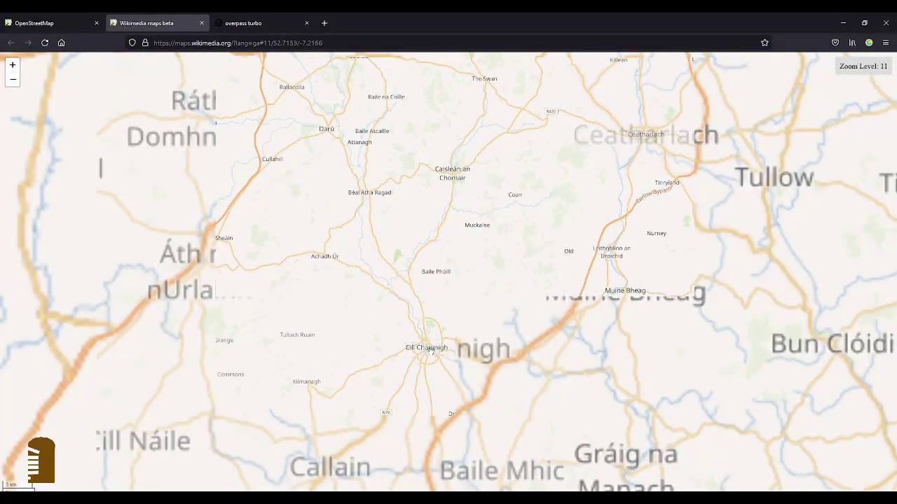
scroll(428, 353, "up", 1)
scroll(426, 357, "up", 1)
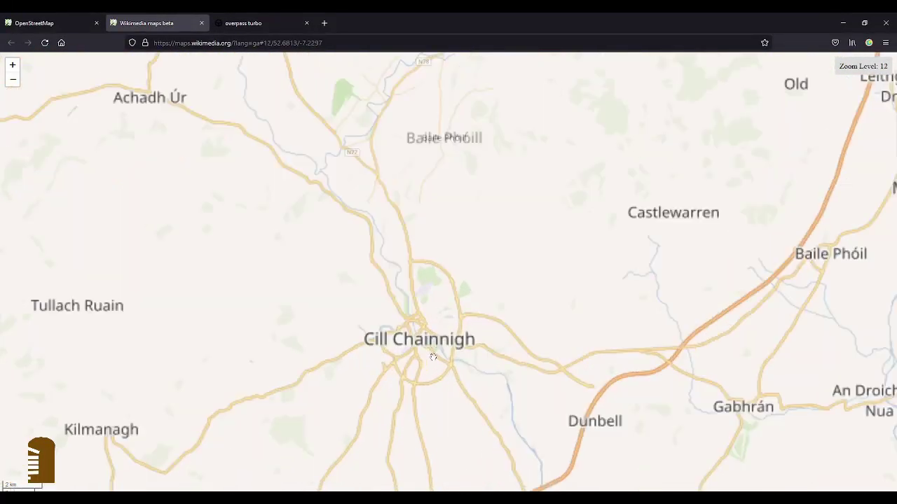
scroll(425, 357, "up", 1)
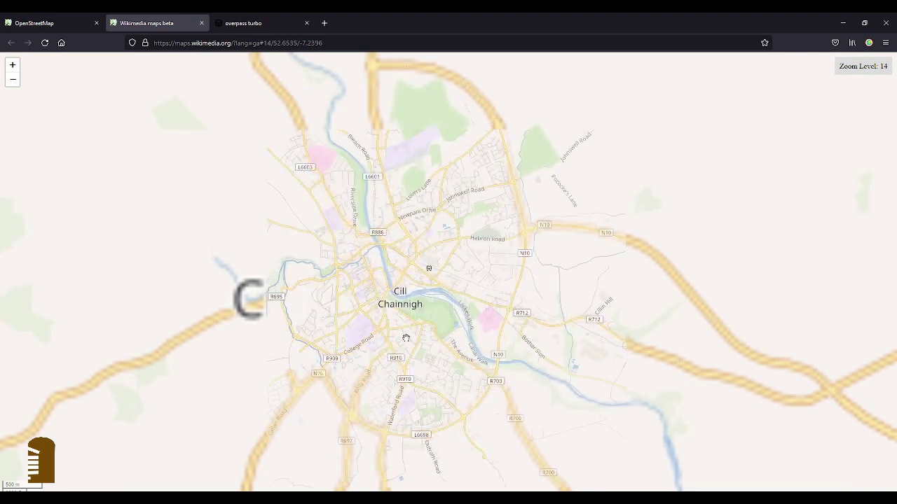
scroll(406, 339, "up", 1)
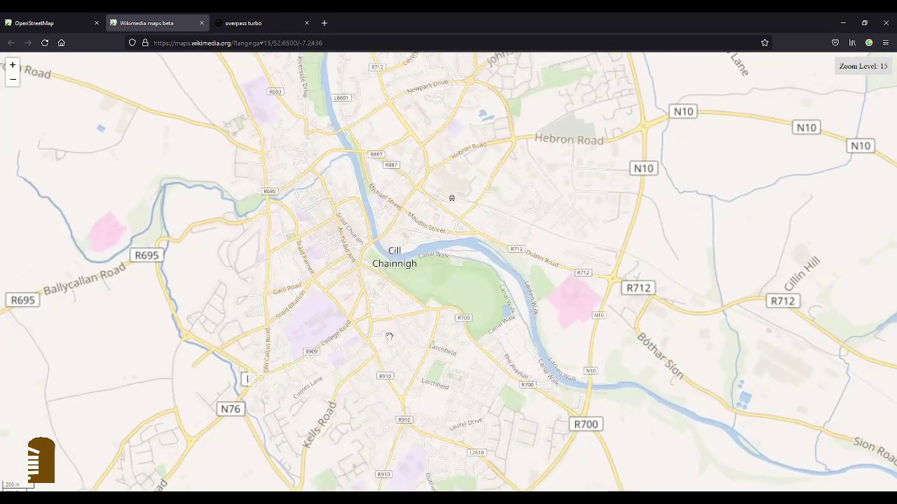
scroll(406, 338, "down", 1)
scroll(378, 319, "up", 1)
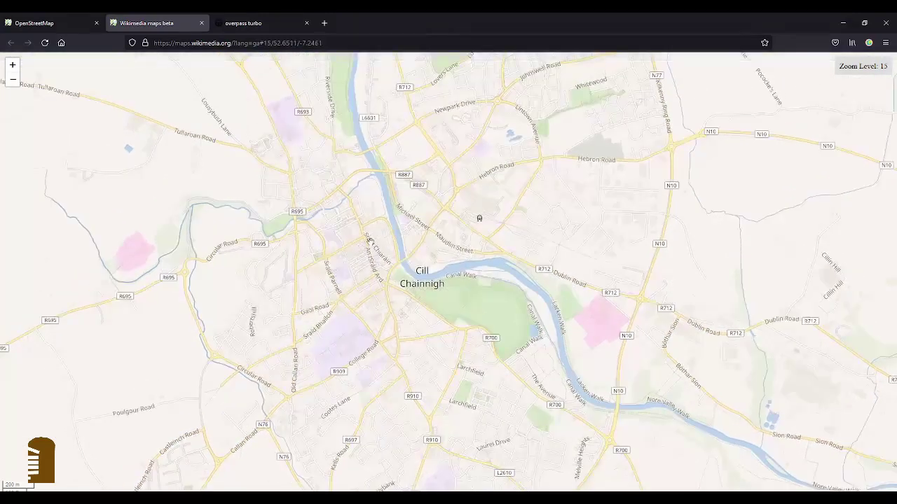
scroll(370, 242, "up", 1)
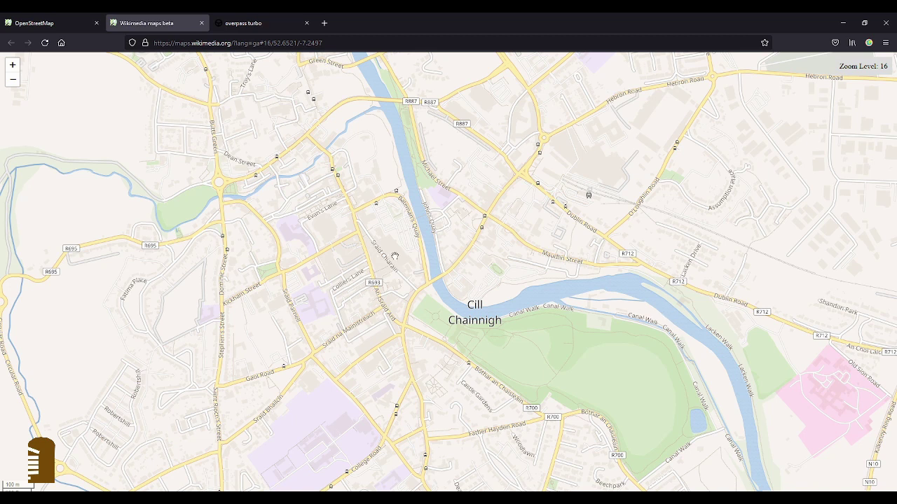
left_click_drag(320, 136, 347, 157)
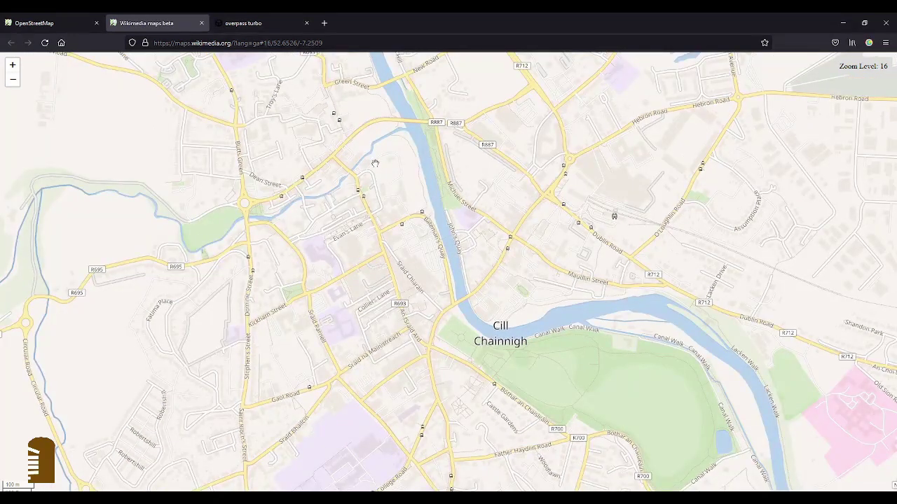
Step: Zoom OpenStreetMap in on Saint Canice's Place and compare it with the Irish Wikimedia map
left_click(43, 25)
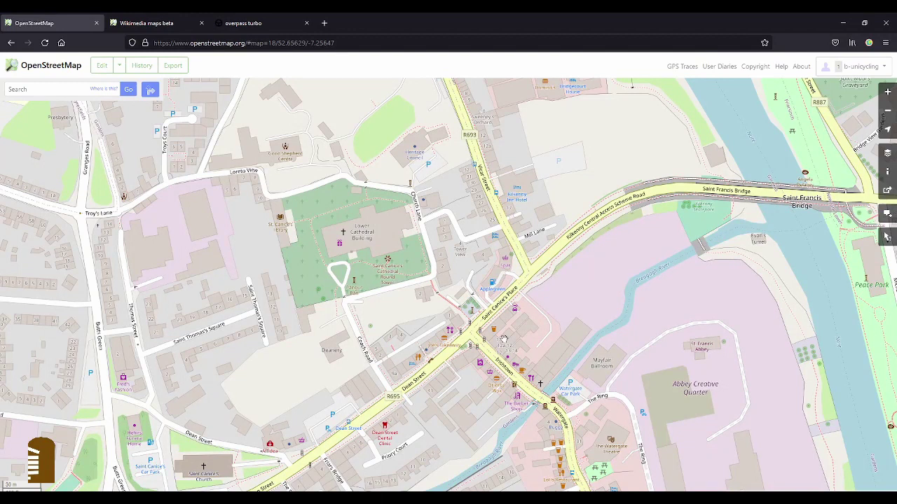
scroll(510, 306, "up", 1)
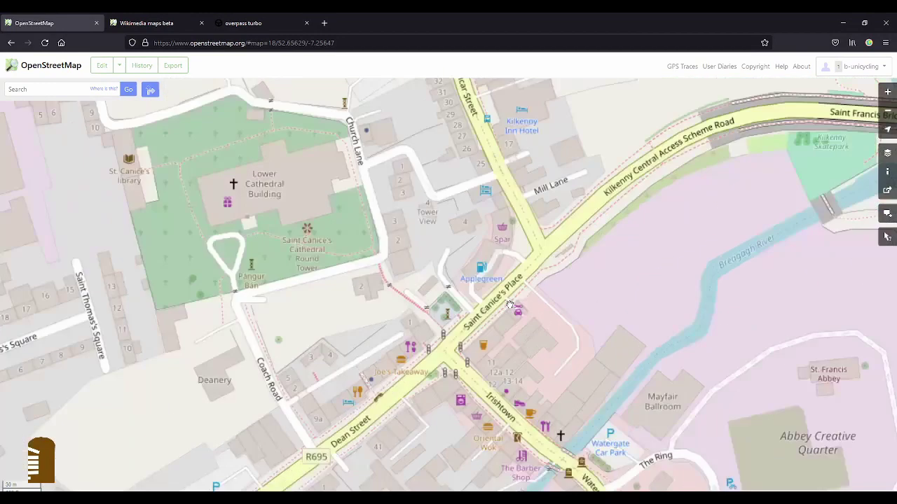
scroll(510, 305, "up", 1)
key("ctrl+Tab")
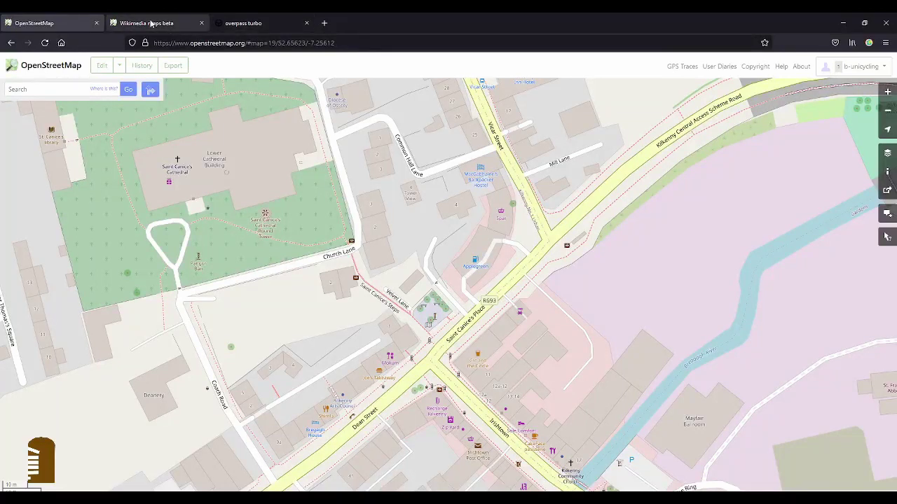
scroll(477, 306, "up", 2)
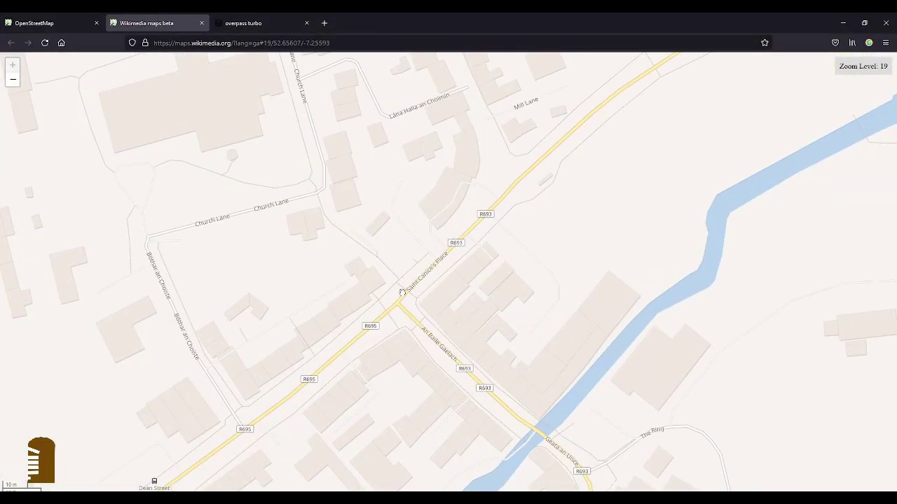
left_click(41, 24)
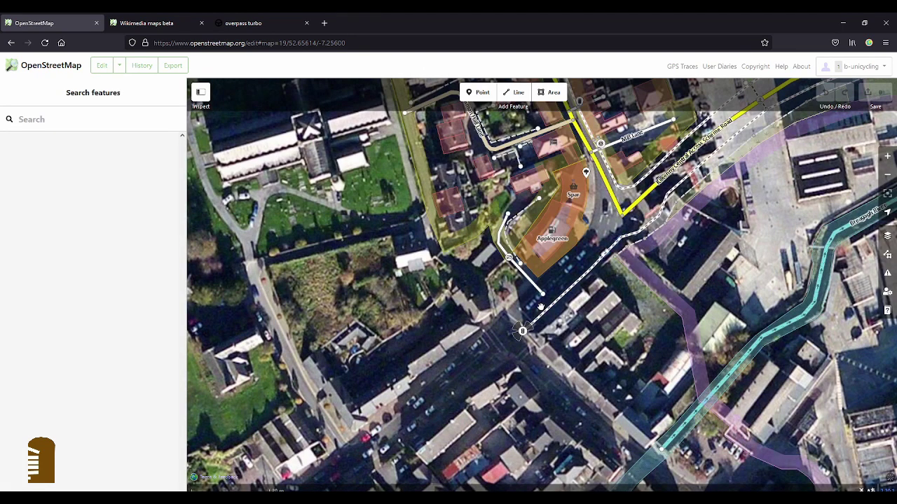
Step: Select the Saint Canice's Place road in iD and show its seven tags
left_click(529, 314)
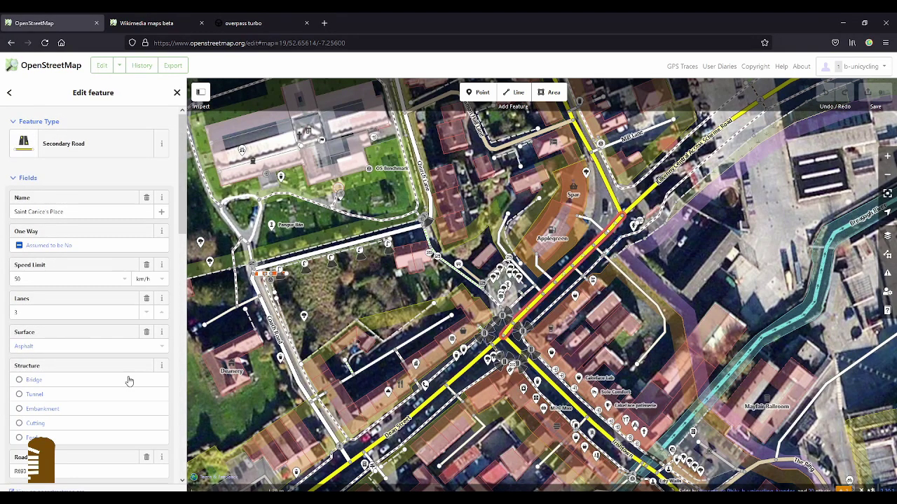
scroll(119, 364, "down", 10)
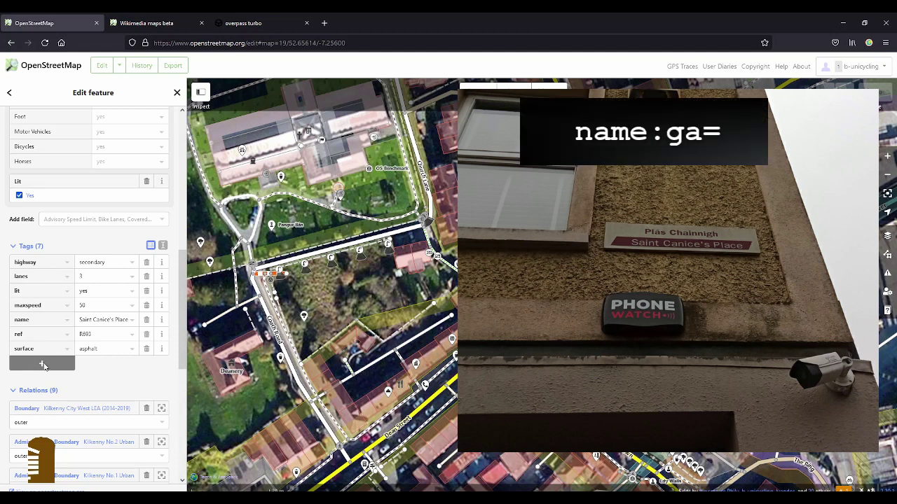
Step: Add a name:ga tag to Saint Canice's Place with the value 'Plás Chainnigh'
left_click(42, 365)
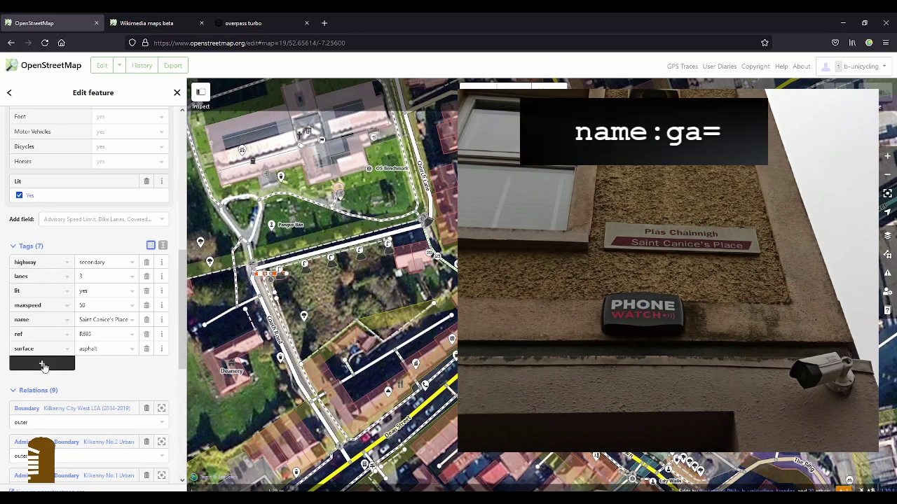
left_click(42, 365)
type("na")
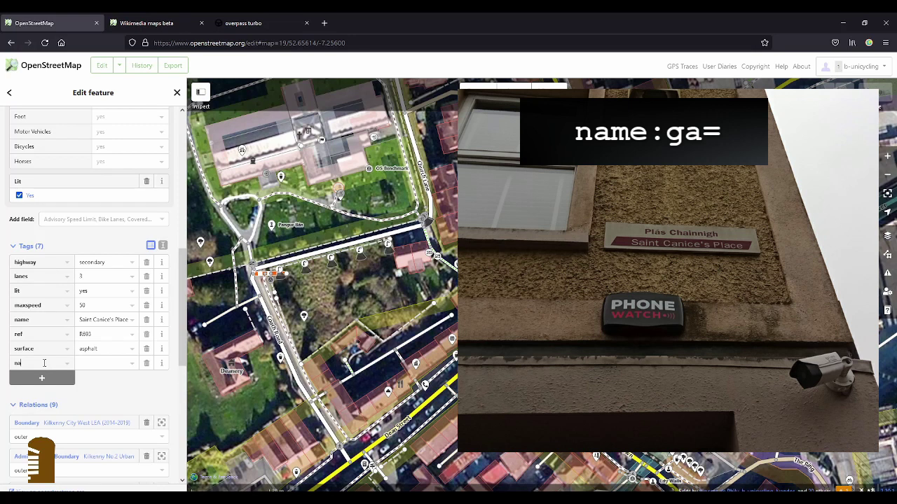
type("me:ga")
key("Tab")
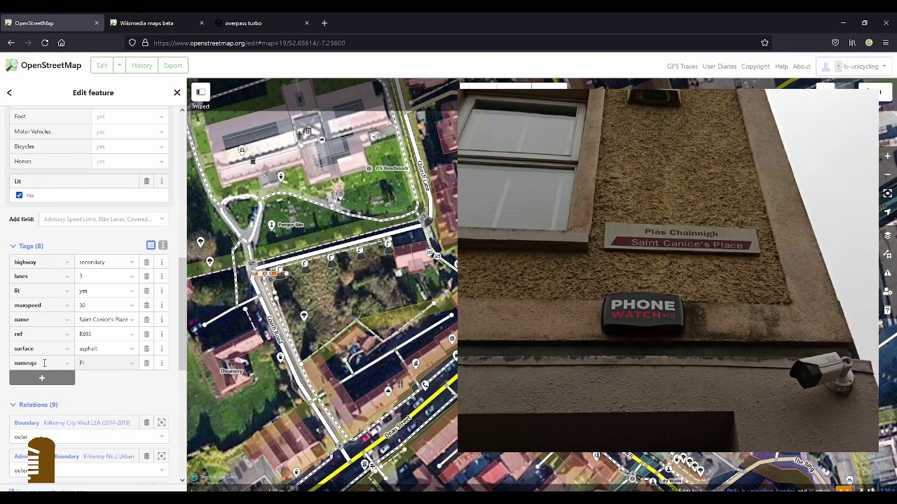
type("Plás")
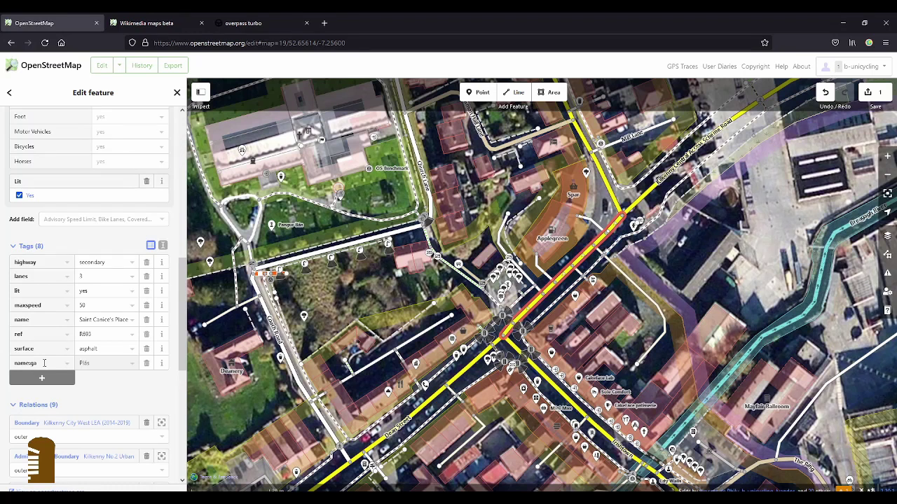
type("V")
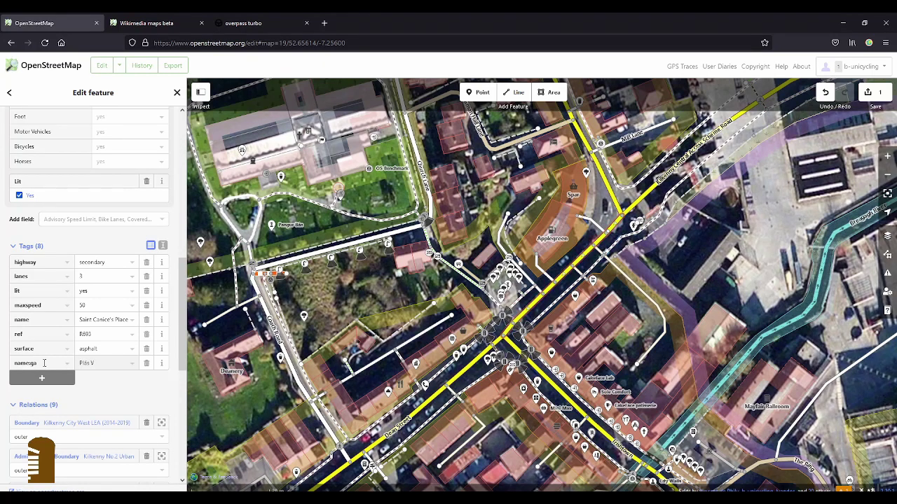
type("hai")
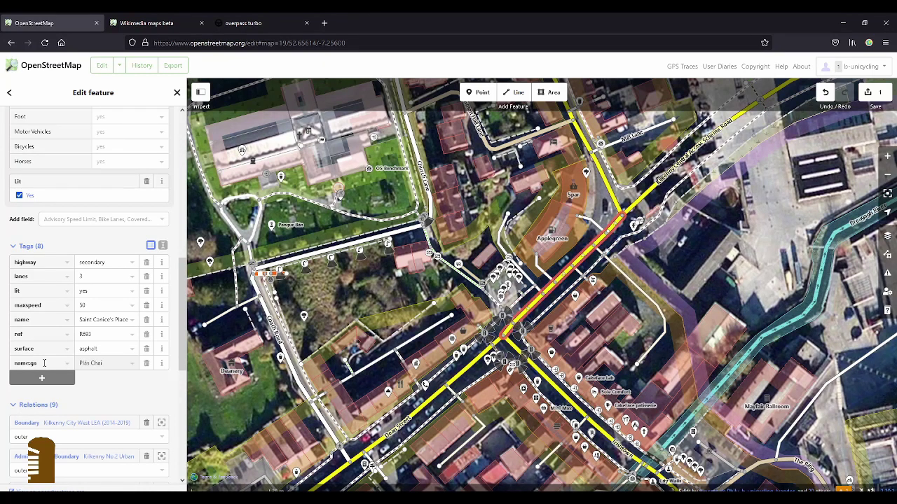
type("nigh")
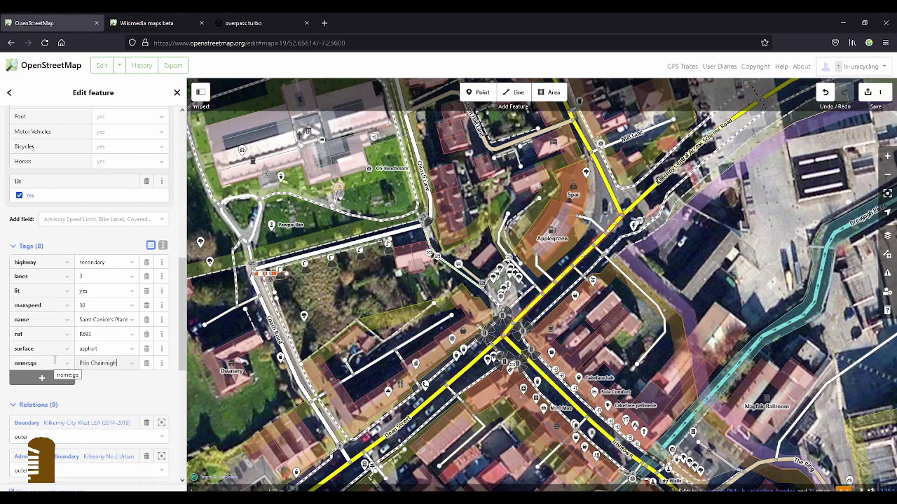
Step: Check the Irish spelling on Wikimedia Maps, then zoom in and select Velvet Lane in iD
left_click(171, 26)
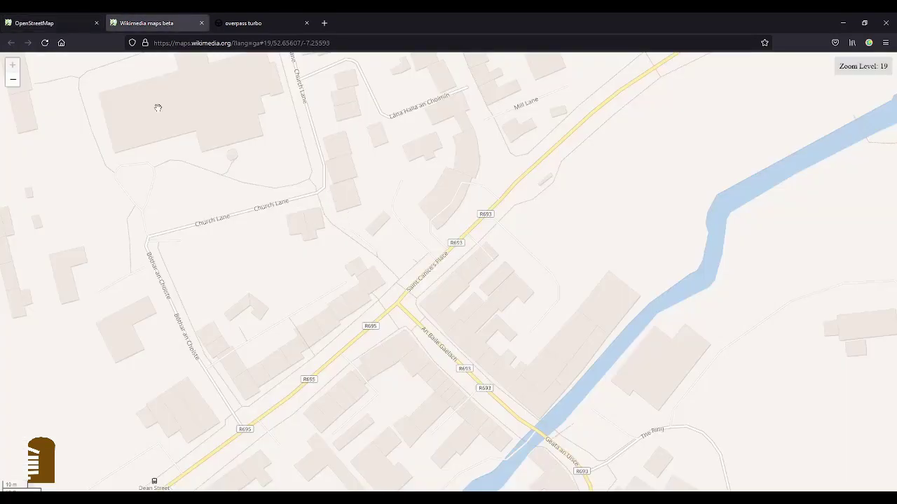
left_click(48, 23)
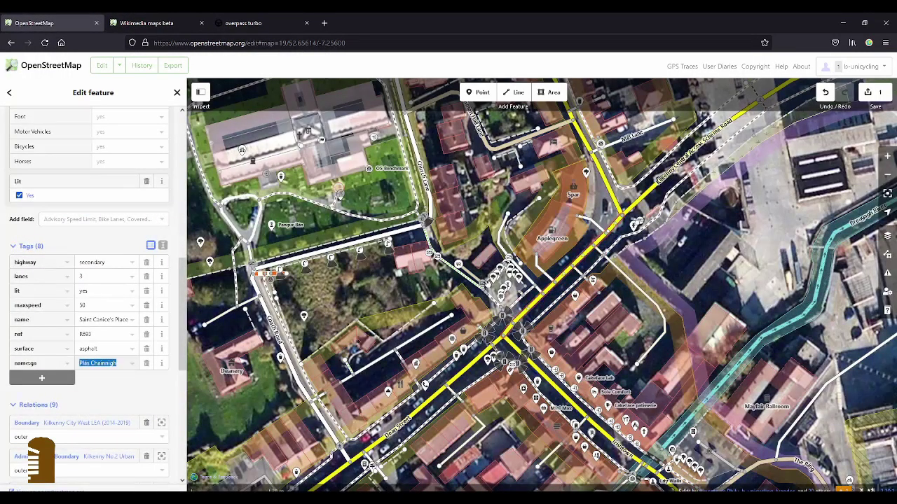
scroll(475, 278, "up", 3)
scroll(476, 278, "up", 1)
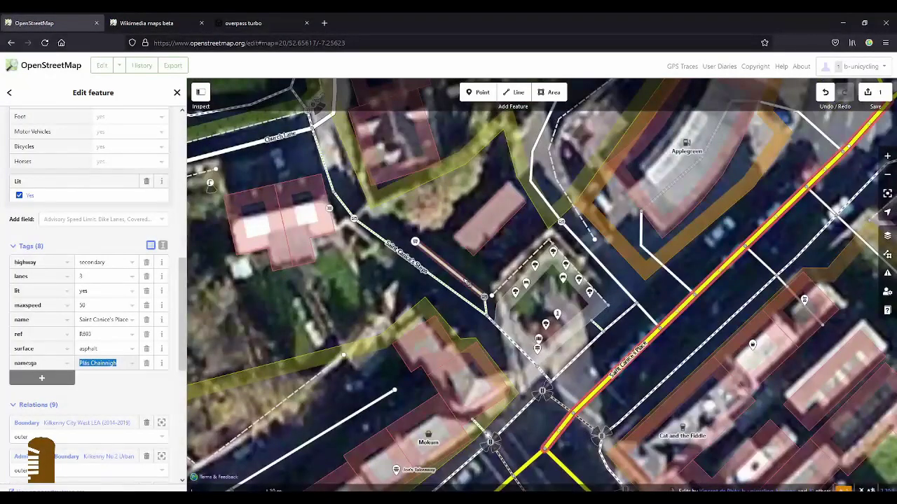
left_click(466, 282)
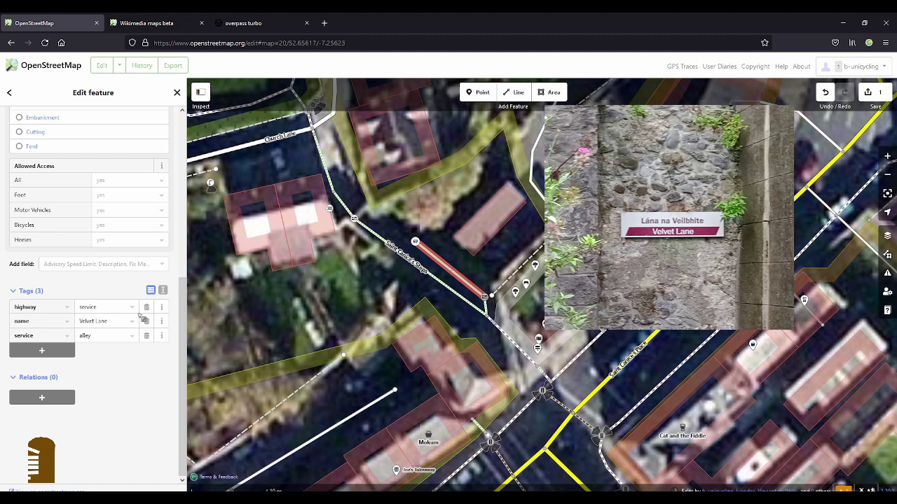
Step: Add a name:ga tag 'Lána na Veilbhíte' to Velvet Lane
left_click(54, 353)
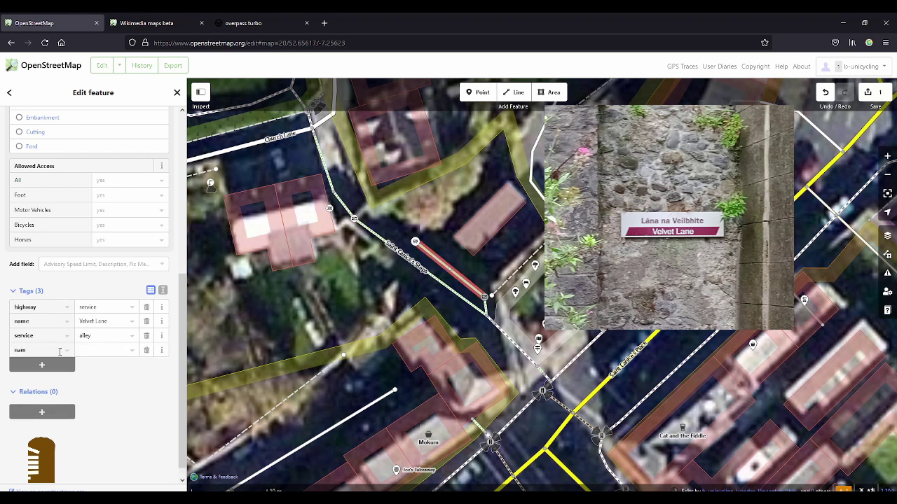
type("e:ga")
key("Tab")
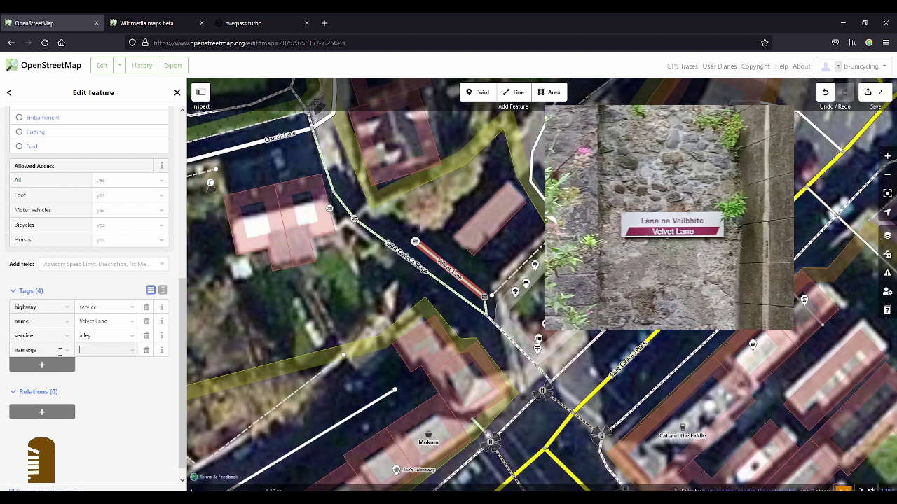
type("Lána na V")
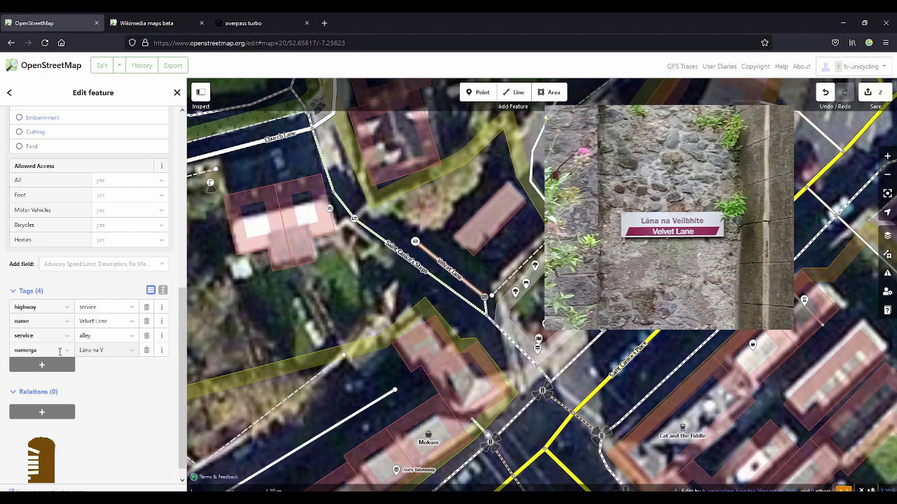
type("eilbhite")
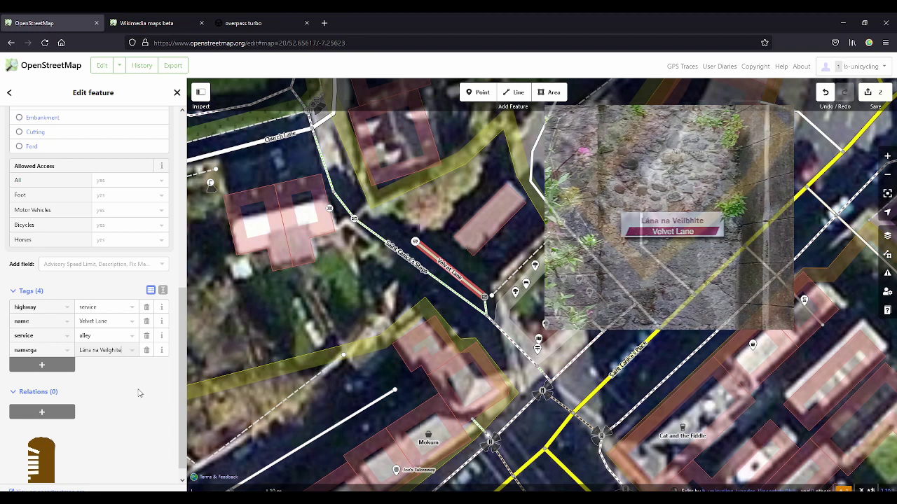
Step: Deselect Velvet Lane, then pan over and select Church Lane
left_click(344, 295)
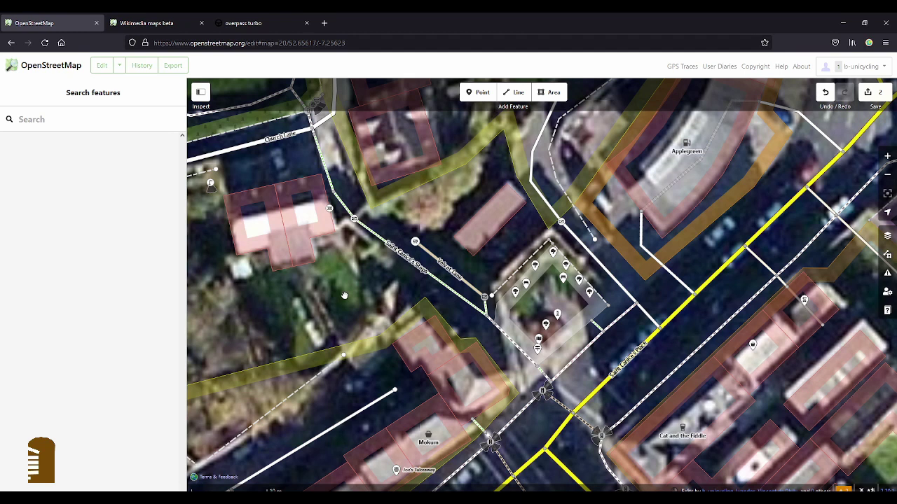
left_click_drag(326, 126, 435, 282)
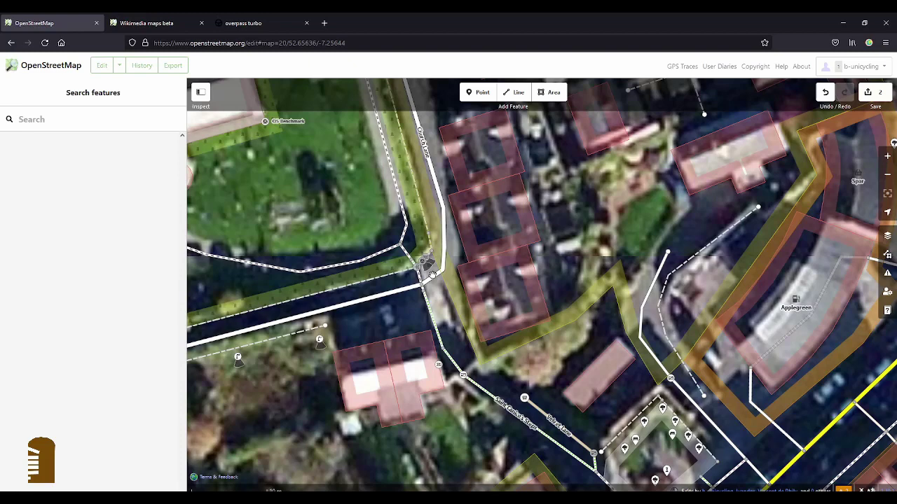
left_click(435, 281)
Step: Add a name:ga tag 'Lána an Teampaill' to Church Lane
scroll(492, 299, "down", 1)
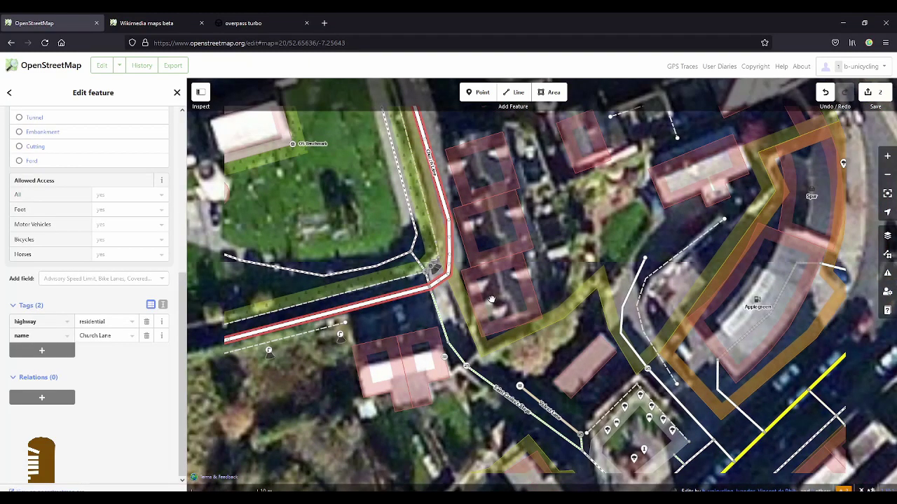
scroll(491, 299, "down", 3)
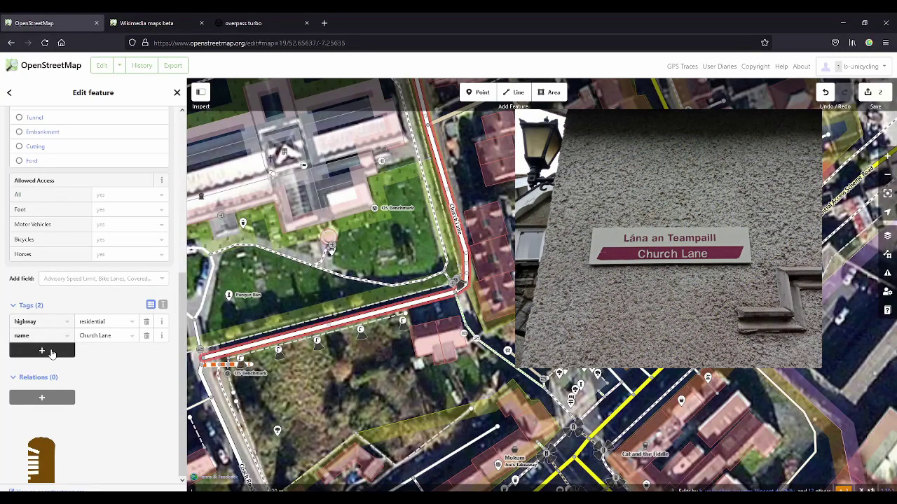
left_click(42, 351)
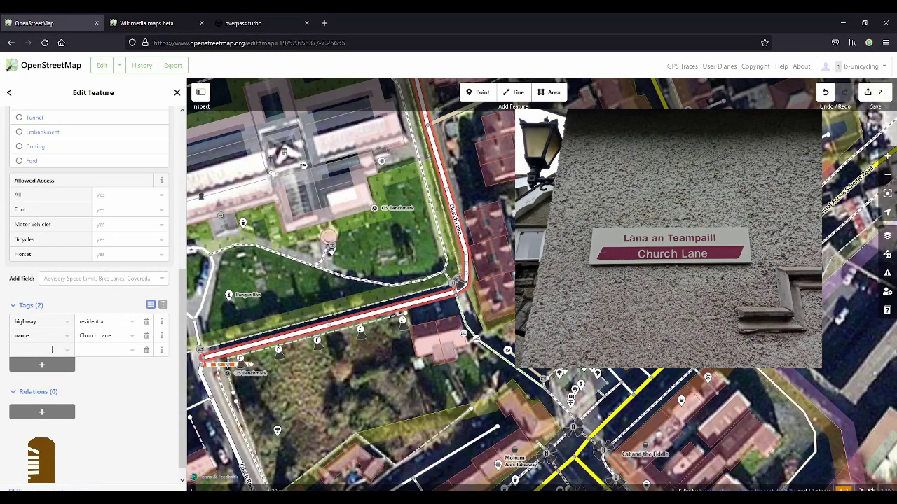
type("name:ga")
key("Tab")
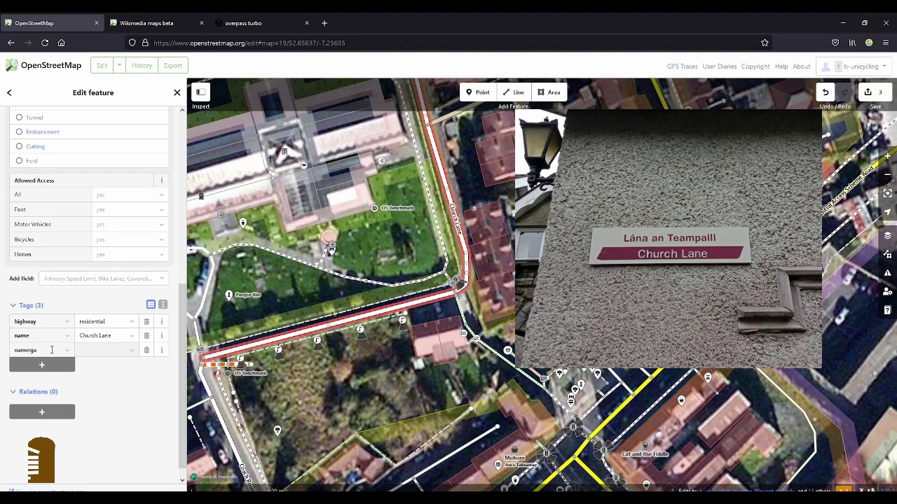
type("Lán")
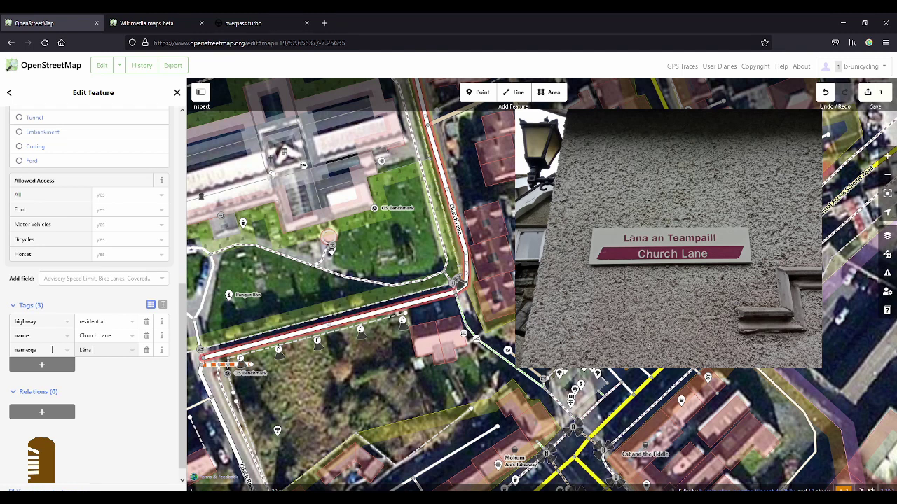
type("an")
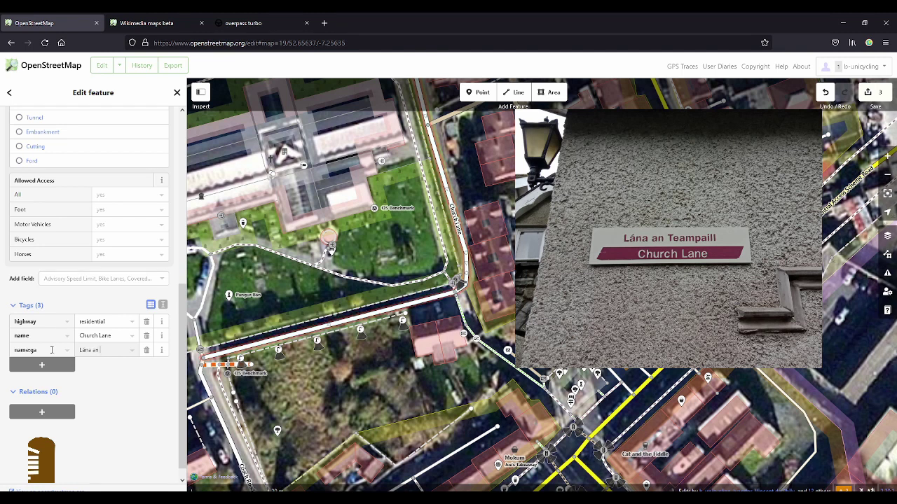
type(" Teampaill")
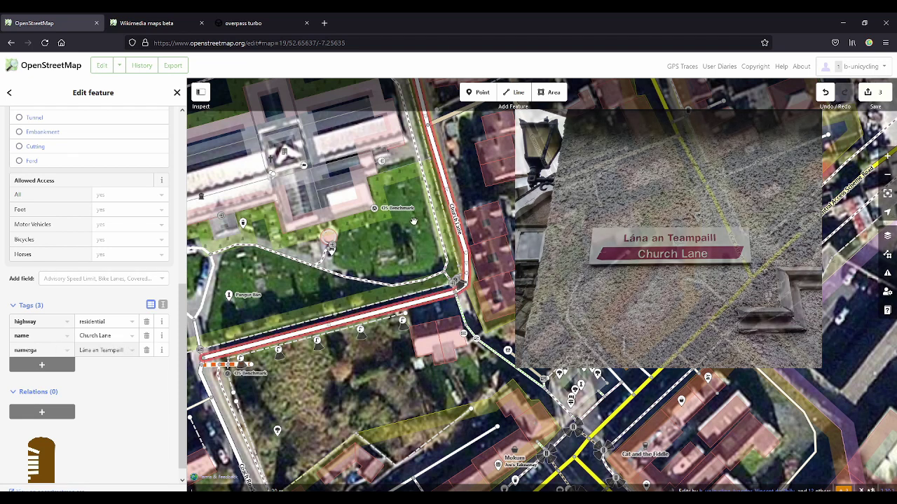
Step: Pan the map toward the cross-shaped building and the area west of it
left_click_drag(486, 312, 532, 357)
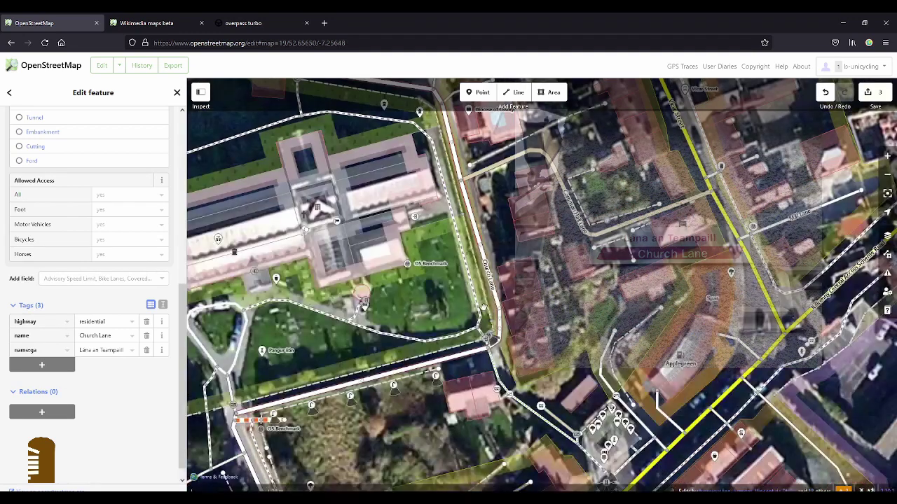
left_click_drag(490, 295, 567, 389)
left_click_drag(534, 362, 573, 399)
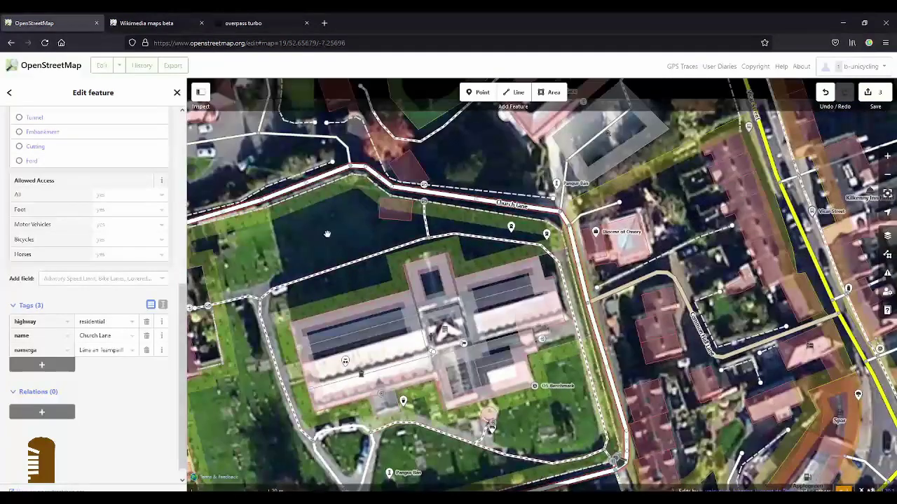
left_click_drag(300, 236, 331, 126)
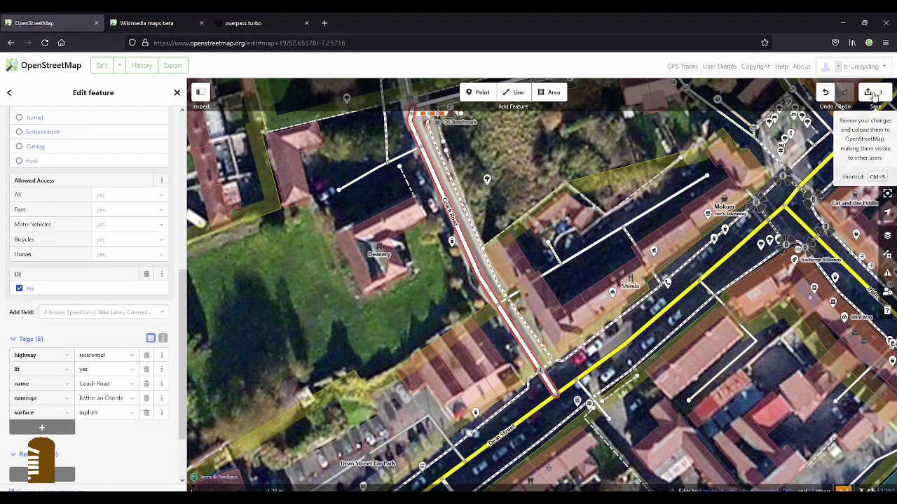
Step: Upload the three edits with comment 'added Irish street names' and source Street-Level Photos
left_click(872, 94)
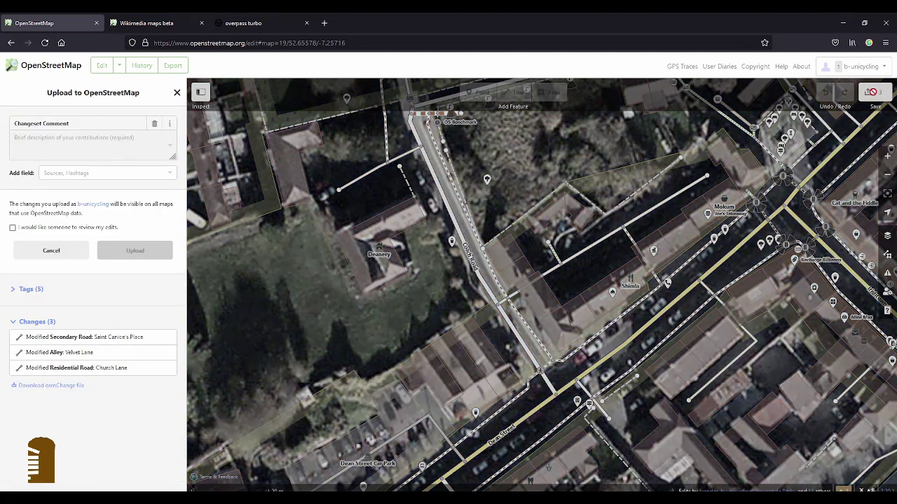
type("adde")
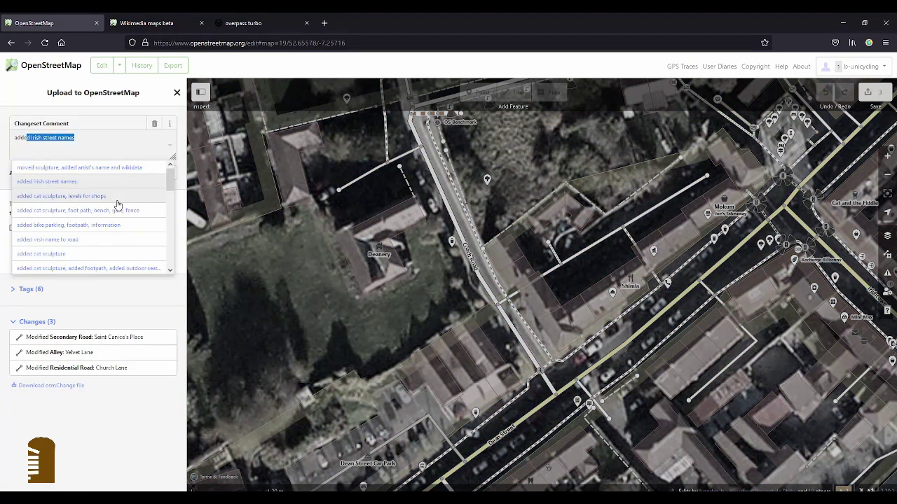
type("d Irish")
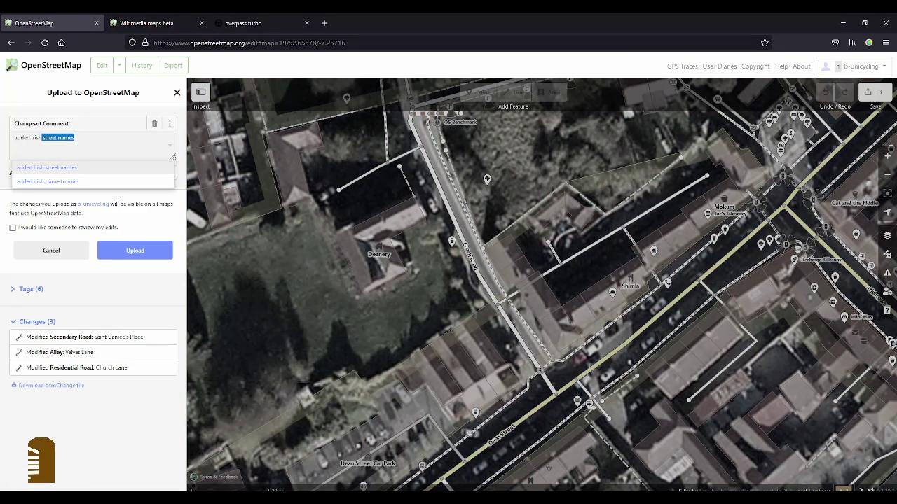
left_click(102, 168)
left_click(45, 173)
left_click(56, 186)
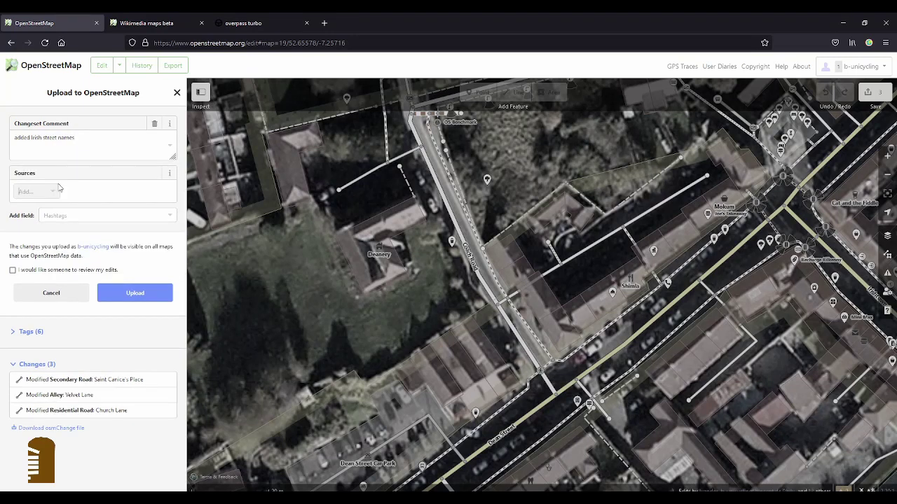
type("str")
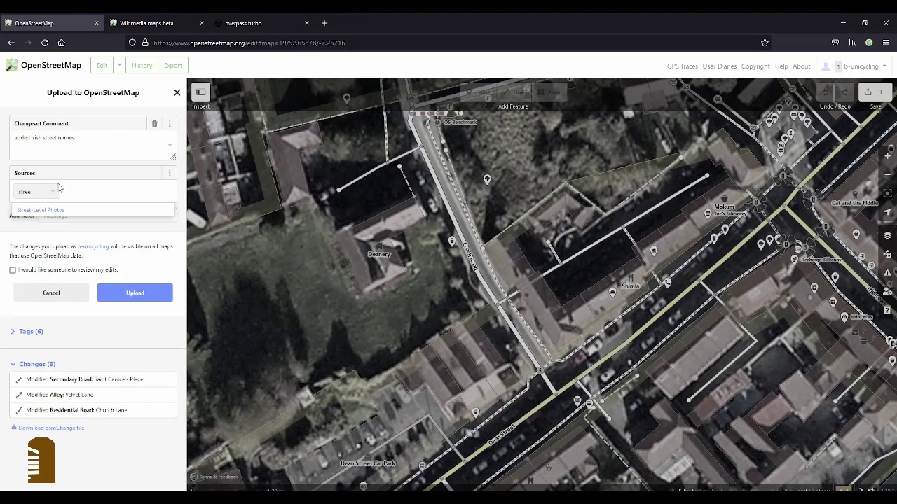
type("ee")
left_click(73, 209)
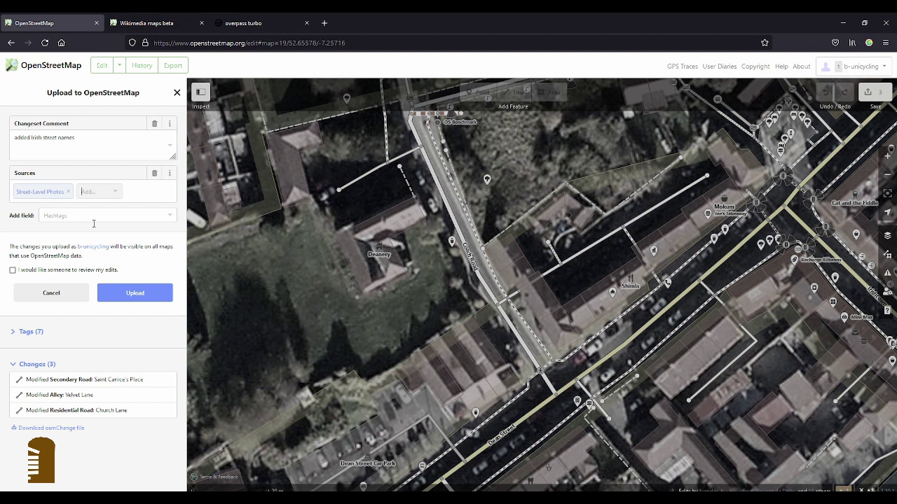
left_click(135, 293)
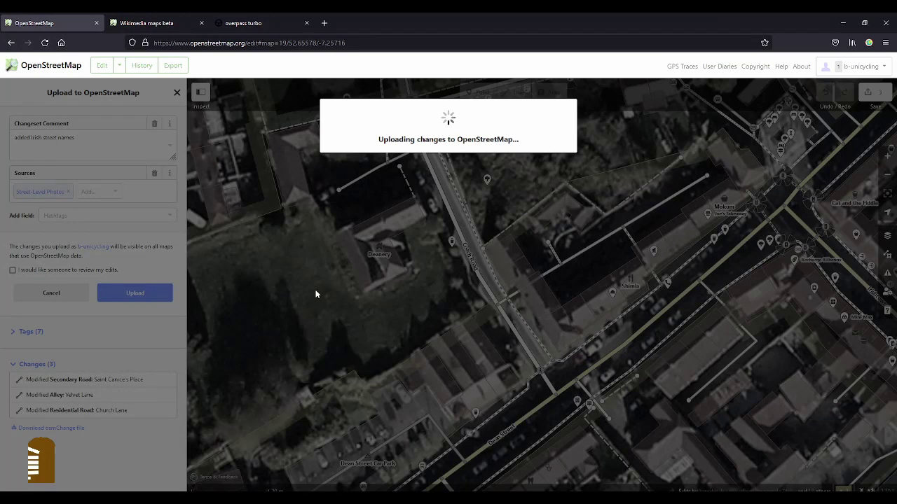
key("ctrl+Tab")
Step: Pan Wikimedia Maps south along John Street to the river and Prior's Orchard, comparing with OpenStreetMap
scroll(569, 95, "up", 2)
left_click_drag(510, 225, 470, 288)
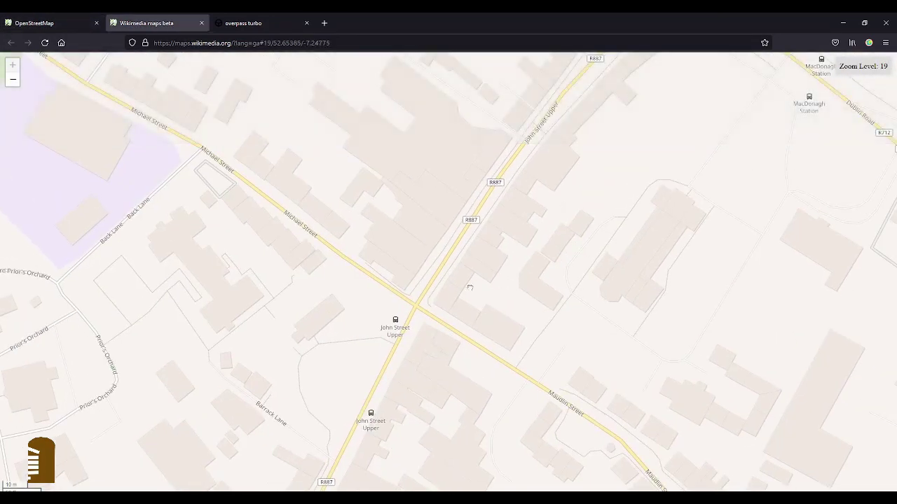
left_click_drag(366, 373, 501, 120)
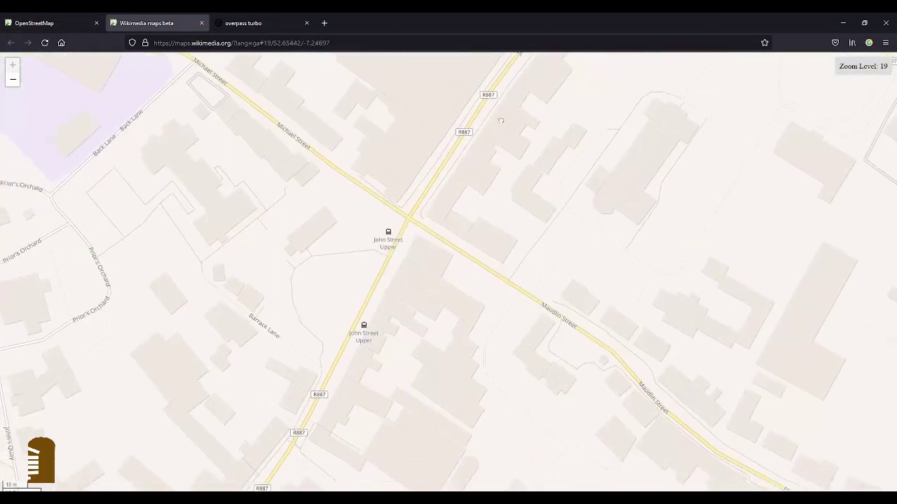
left_click_drag(458, 232, 544, 145)
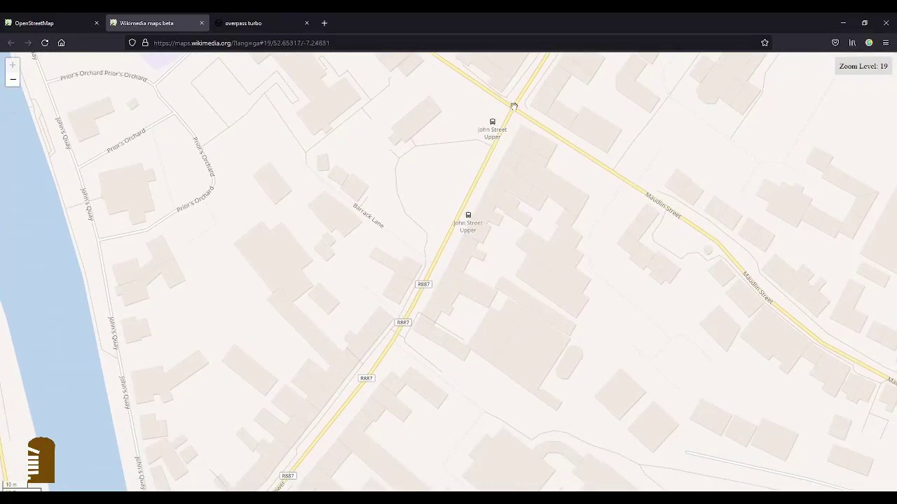
mouse_move(435, 79)
left_mouse_down()
mouse_move(426, 107)
mouse_move(436, 80)
left_mouse_up()
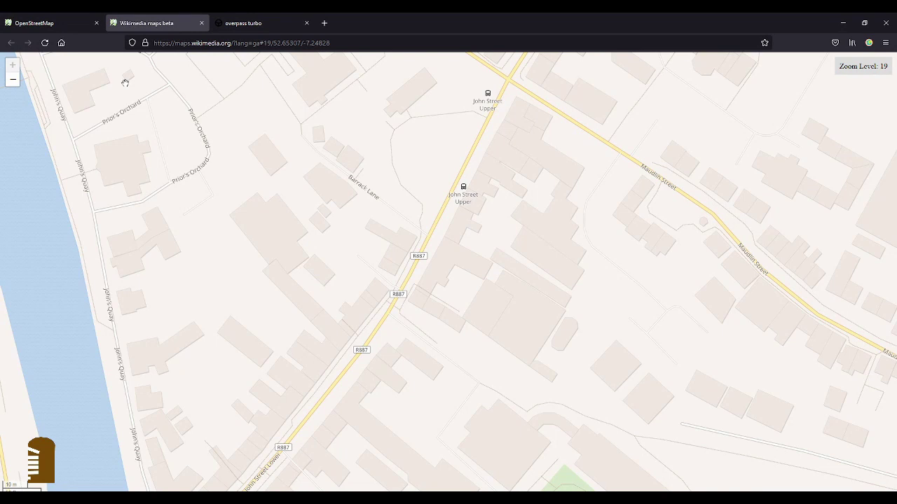
left_click(32, 24)
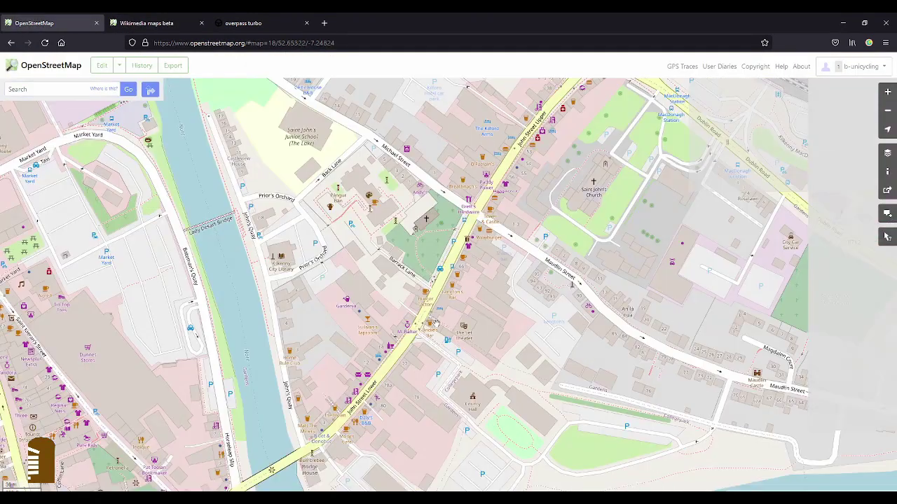
left_click(151, 26)
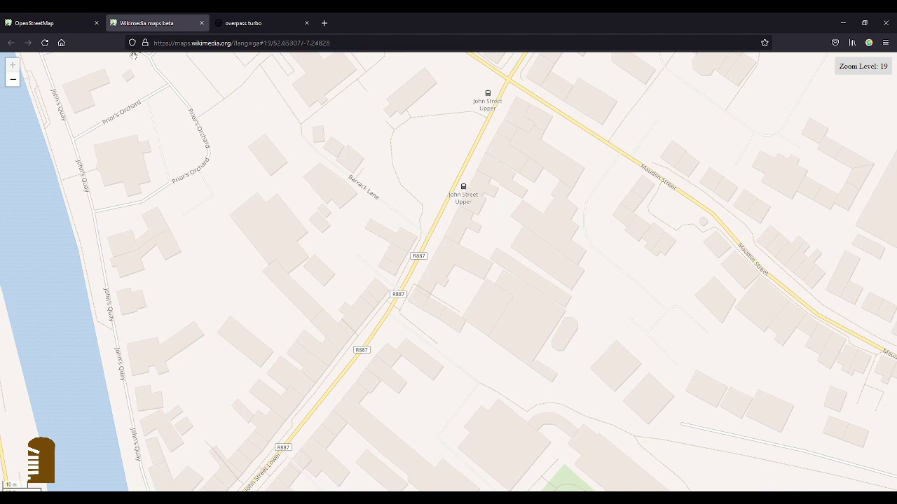
Step: Switch back to the OpenStreetMap tab over the riverside John Street area
left_click(56, 26)
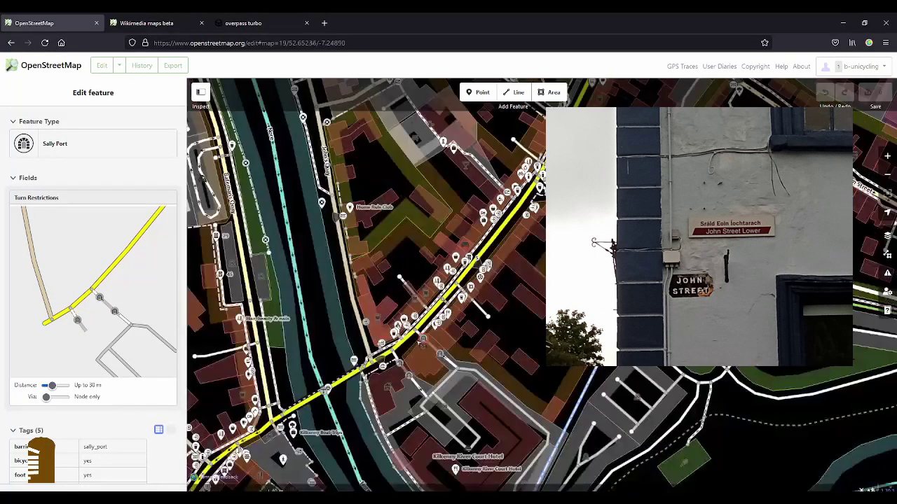
Step: Select John Street Lower and add the tag name:ga = 'Sráid Eoin Íochtarach'
double_click(422, 345)
left_click(413, 334)
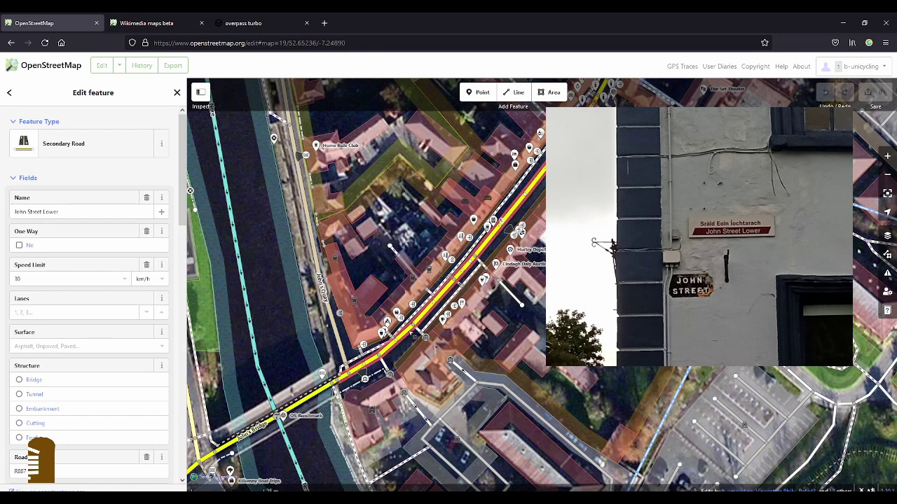
scroll(106, 309, "down", 10)
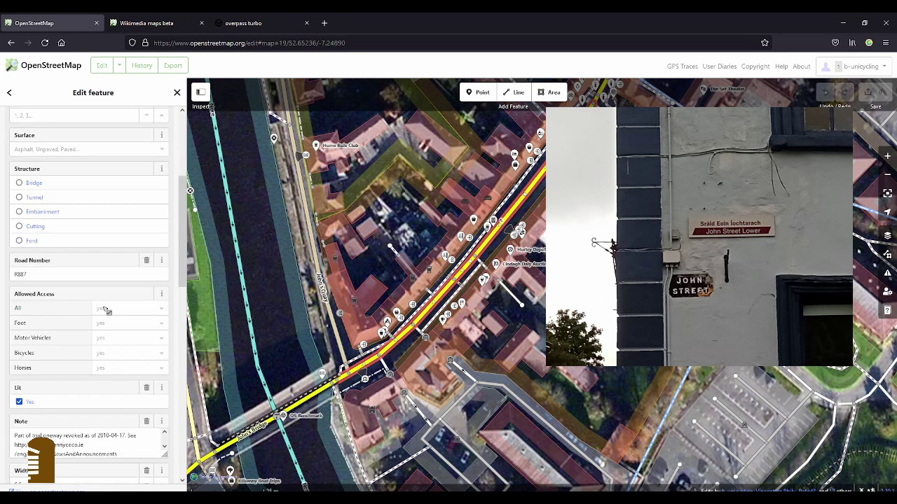
scroll(110, 311, "down", 3)
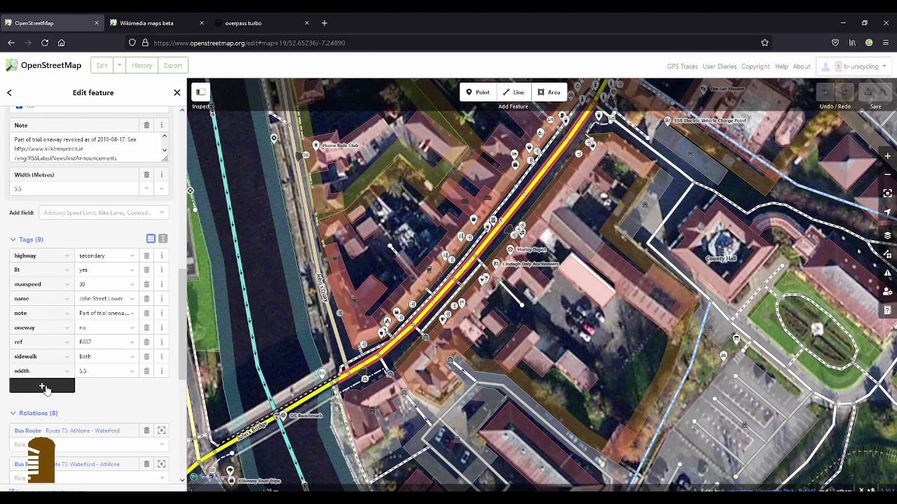
left_click(43, 387)
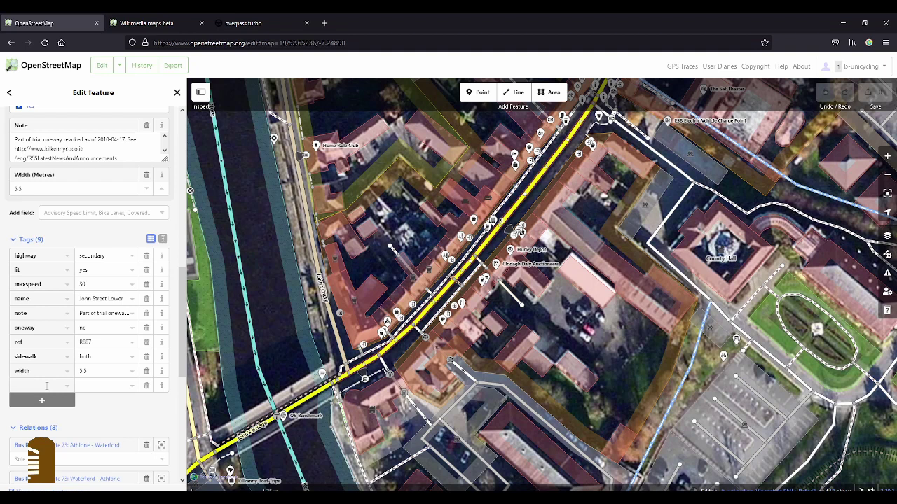
type("name:ga")
key("Tab")
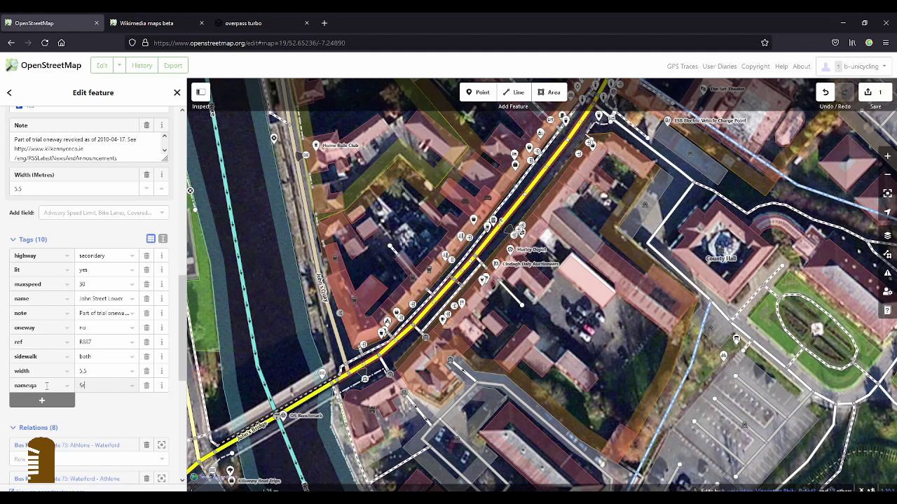
type("Srái")
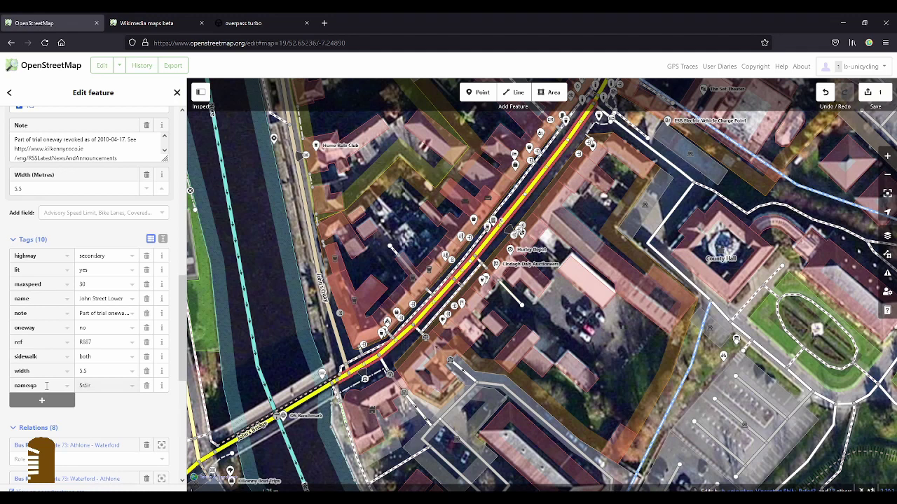
type("d")
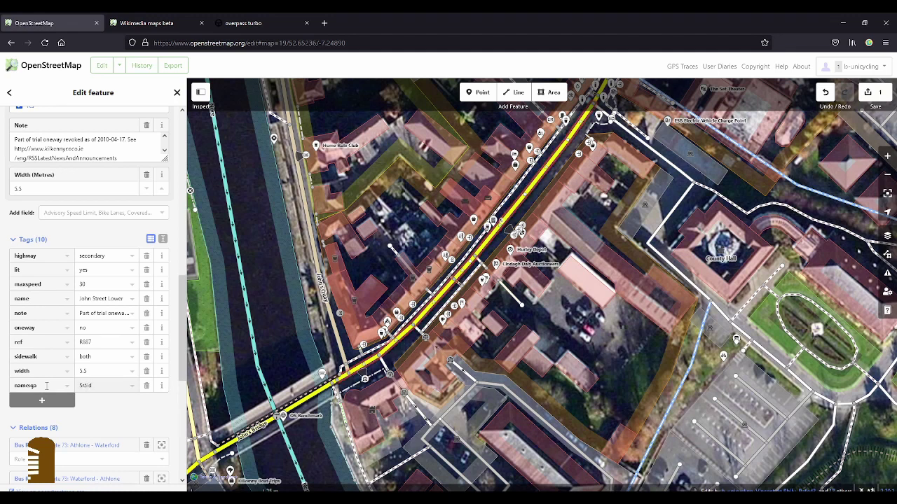
type(" Eoin Ío")
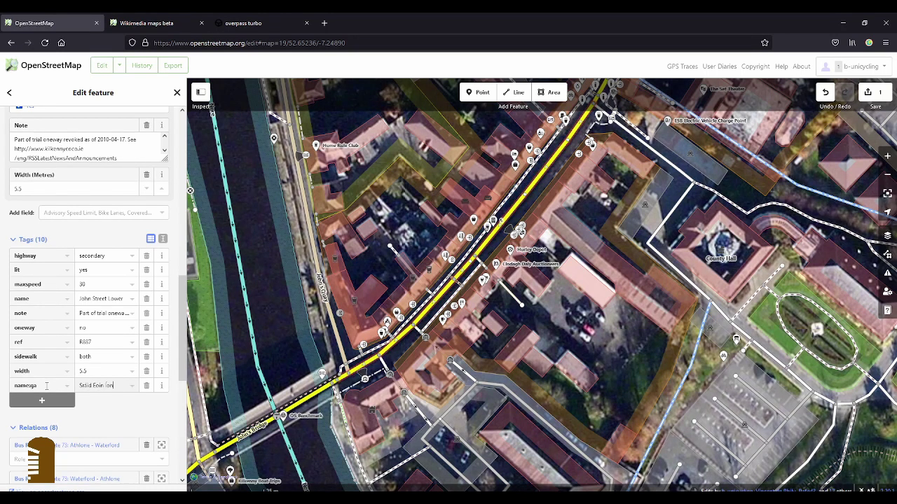
type("cht")
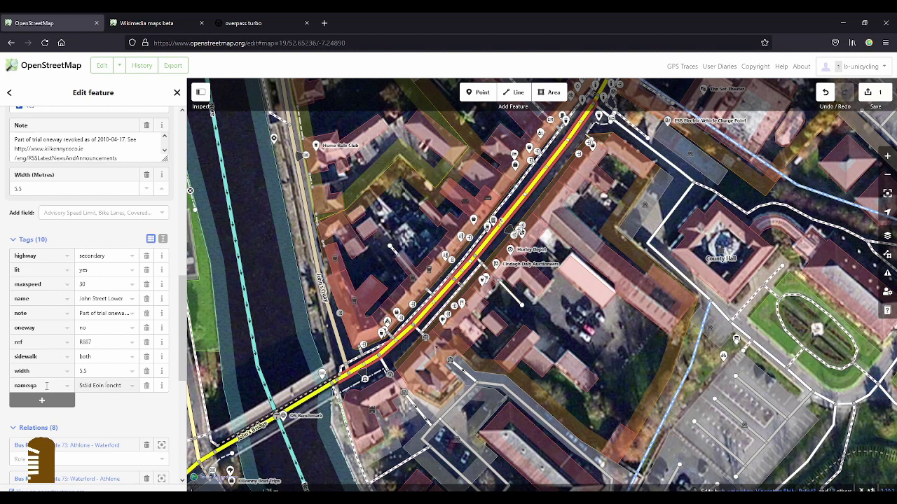
key("BackSpace")
key("BackSpace")
key("BackSpace")
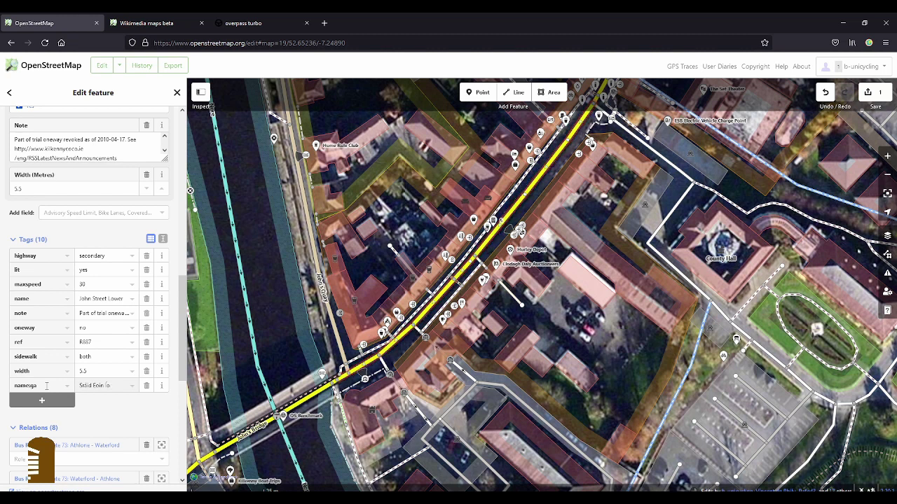
type("chtarach")
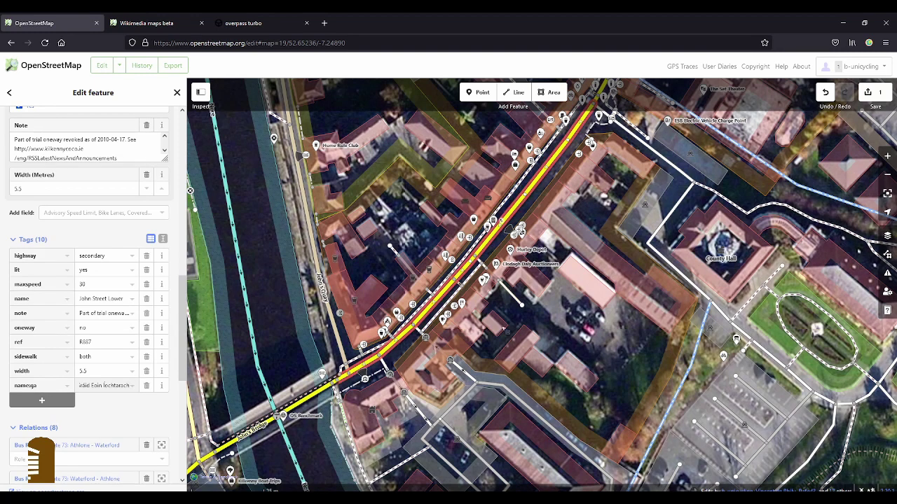
left_click_drag(595, 195, 425, 413)
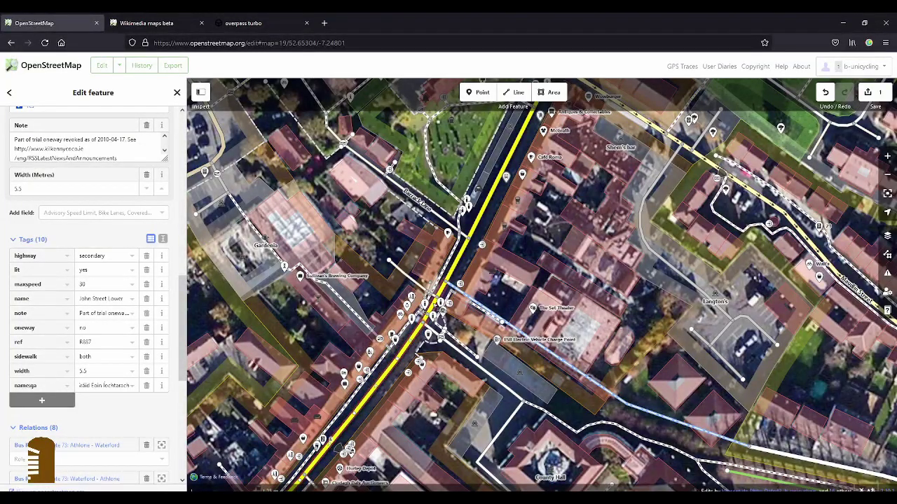
Step: Copy the existing name:ga value and select the other John Street Lower segments together
left_click(420, 323)
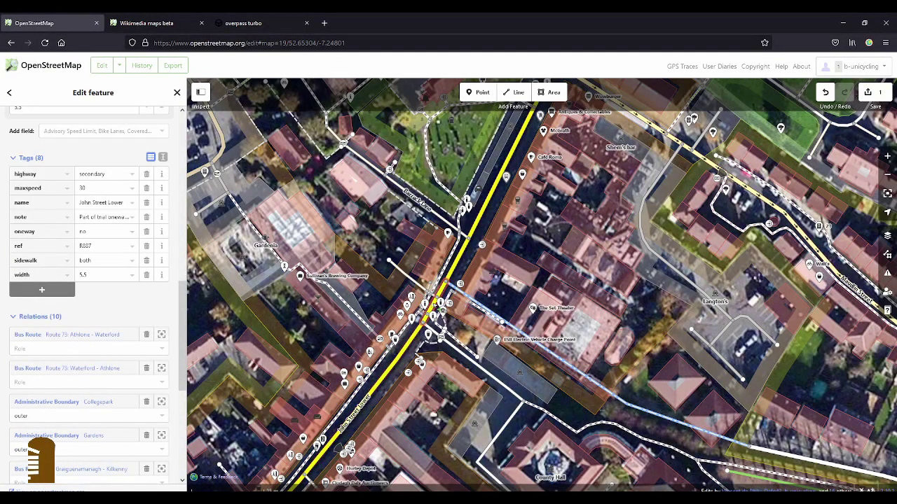
left_click(418, 336)
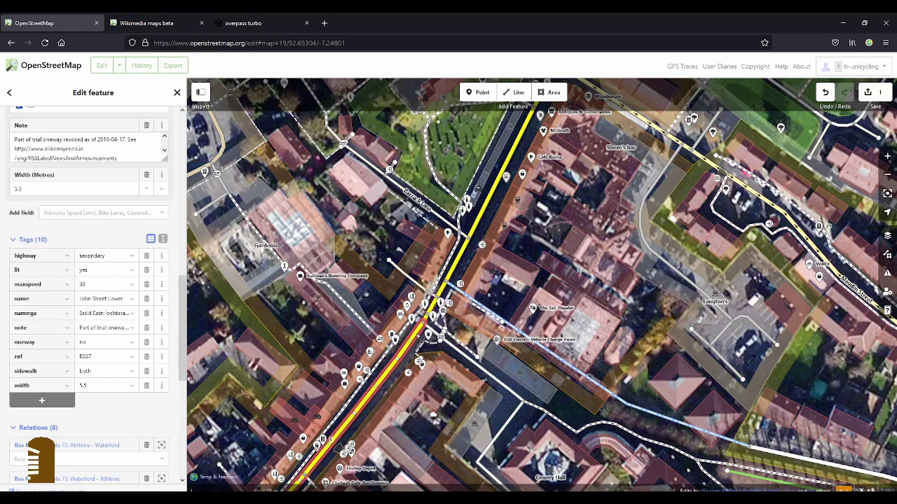
triple_click(112, 313)
key("ctrl+c")
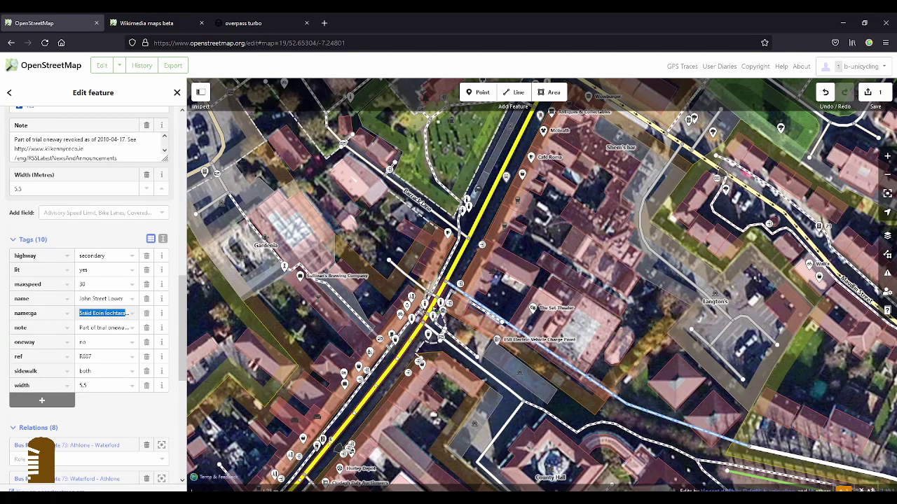
left_click(434, 305)
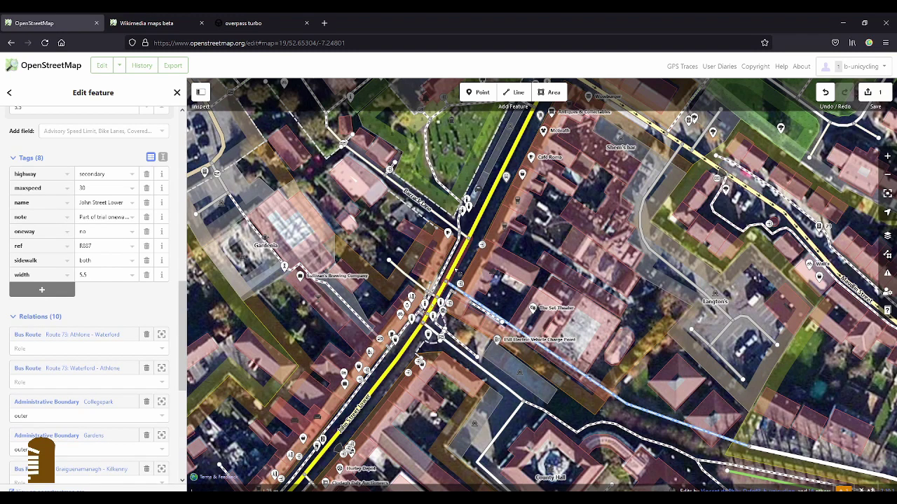
left_click(490, 204, "shift")
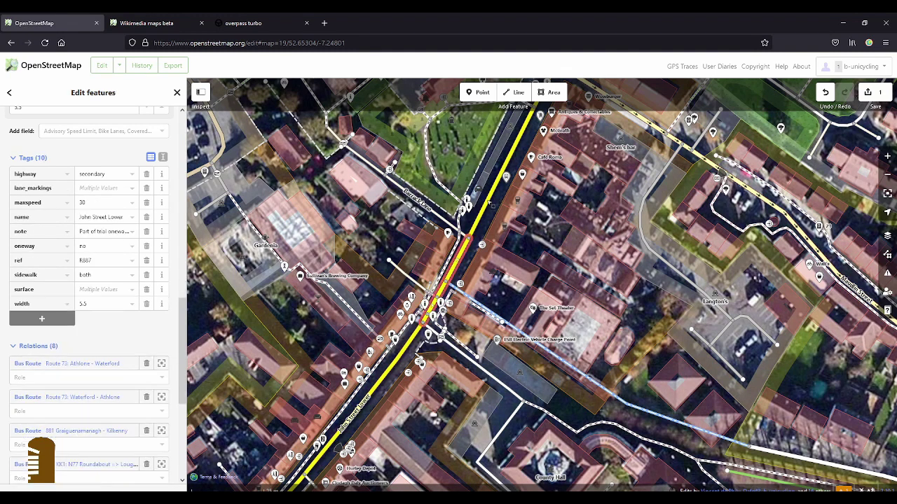
left_click(499, 183, "shift")
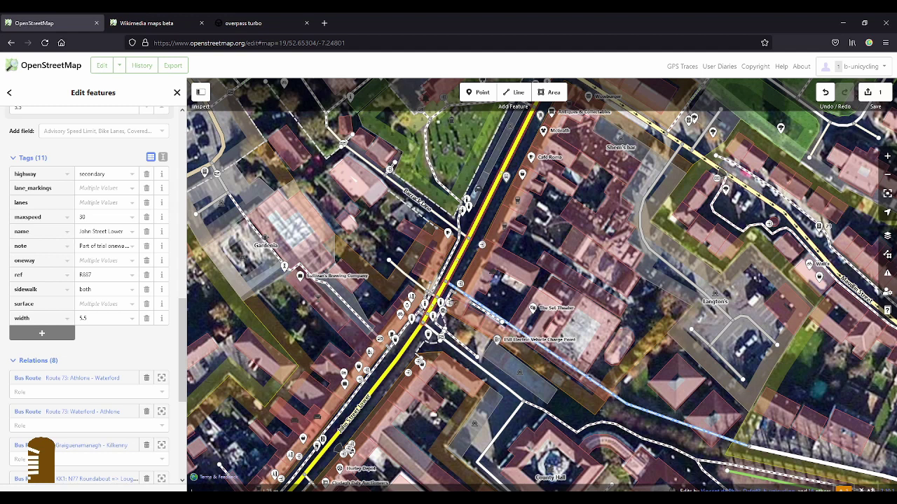
left_click_drag(480, 223, 419, 365)
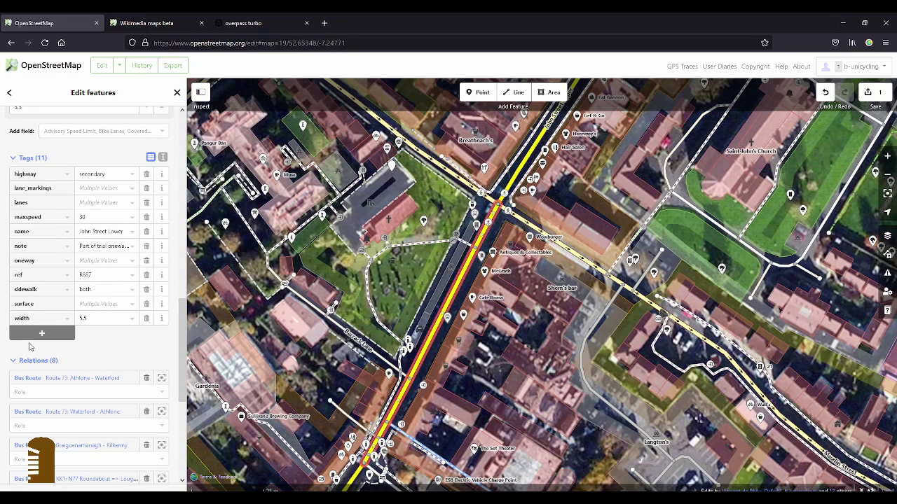
Step: Paste name:ga = 'Sráid Eoin Íochtarach' onto the selected segments
left_click(40, 334)
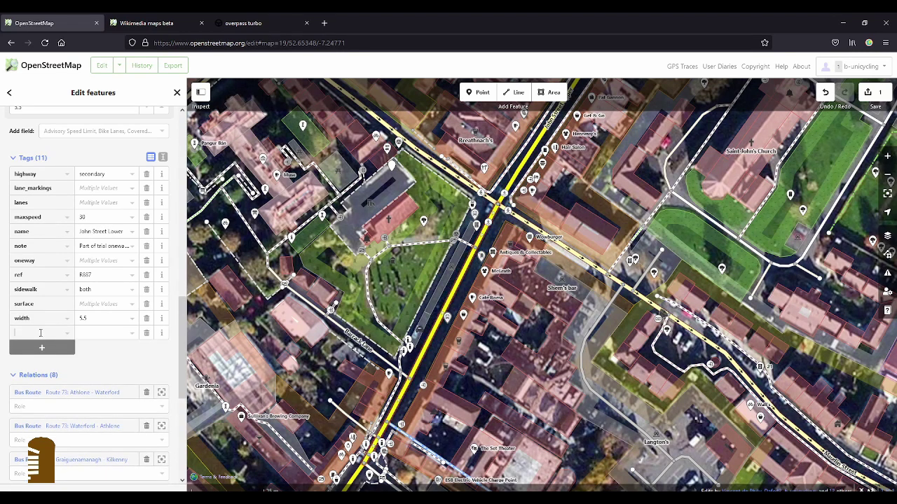
type("name:ga")
key("Tab")
key("ctrl+v")
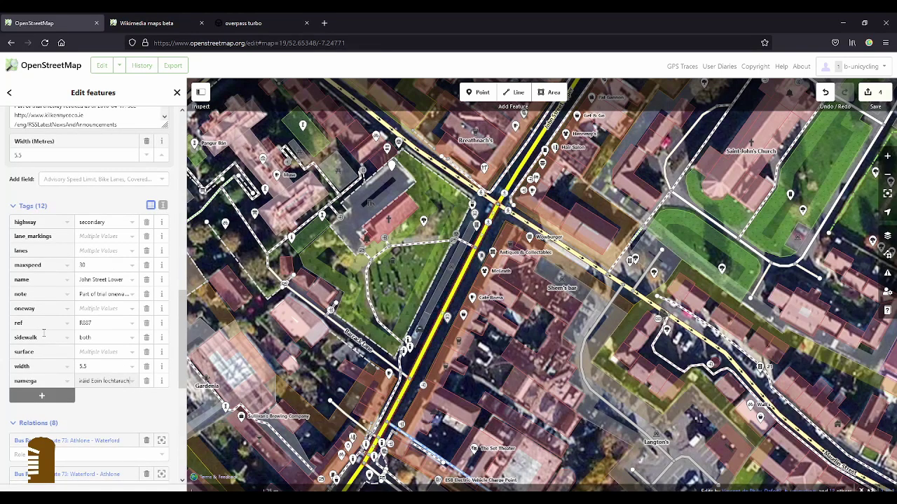
left_click(106, 294)
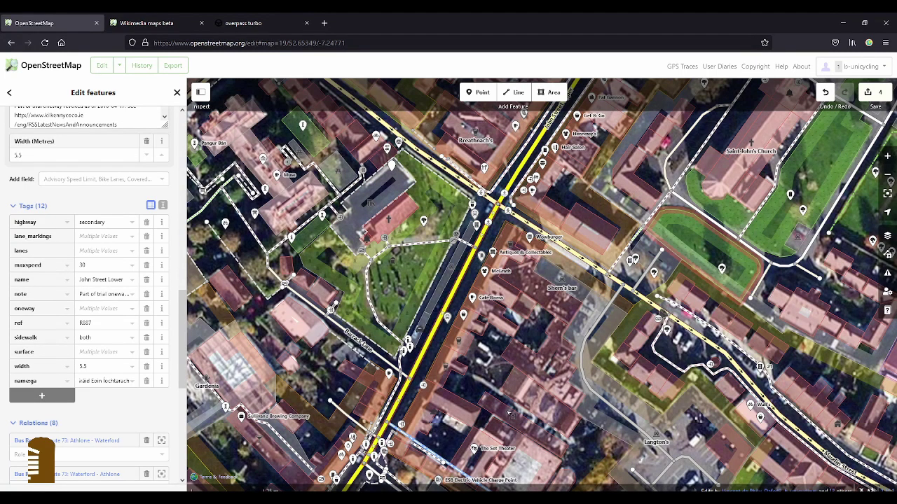
left_click_drag(443, 436, 443, 437)
key("Right")
key("Right")
key("Right")
key("Right")
key("Right")
key("Up")
key("Up")
key("Up")
key("Up")
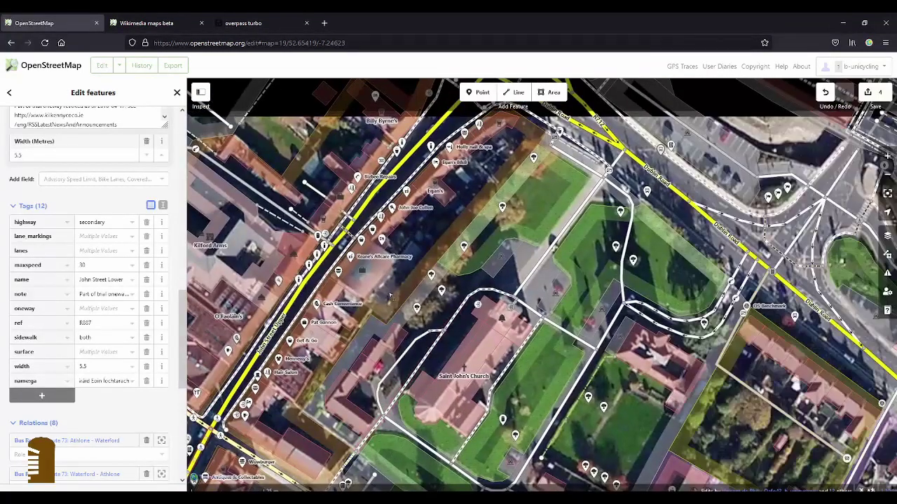
Step: Select John Street Upper and add name:ga = 'Sráid Eoin Uachtarach', correcting the last word
left_click(264, 352)
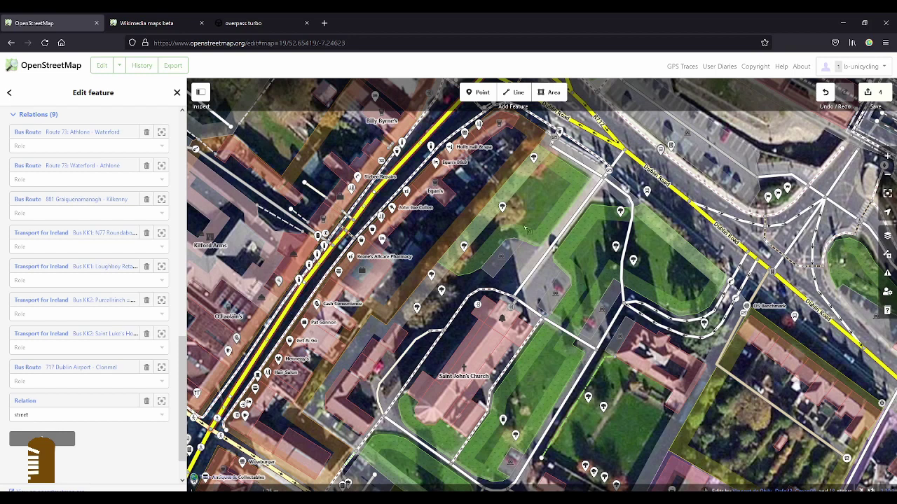
left_click_drag(554, 217, 530, 390)
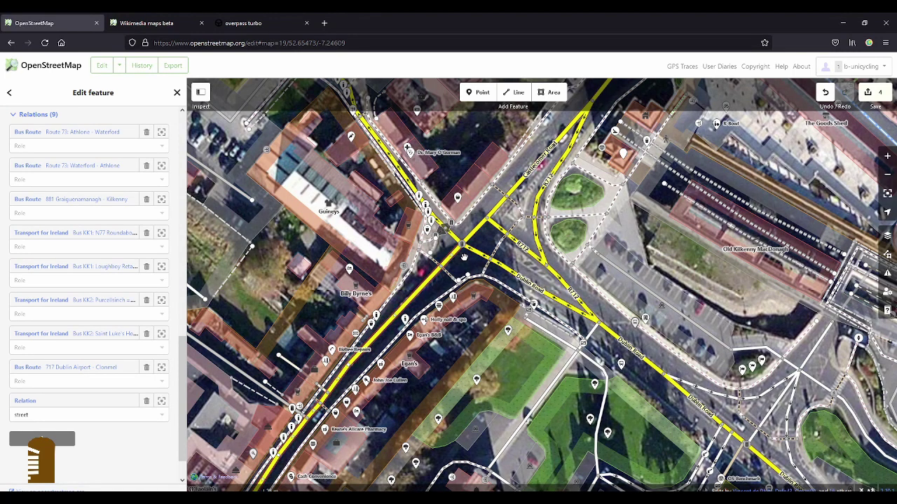
scroll(112, 258, "up", 3)
scroll(112, 259, "up", 2)
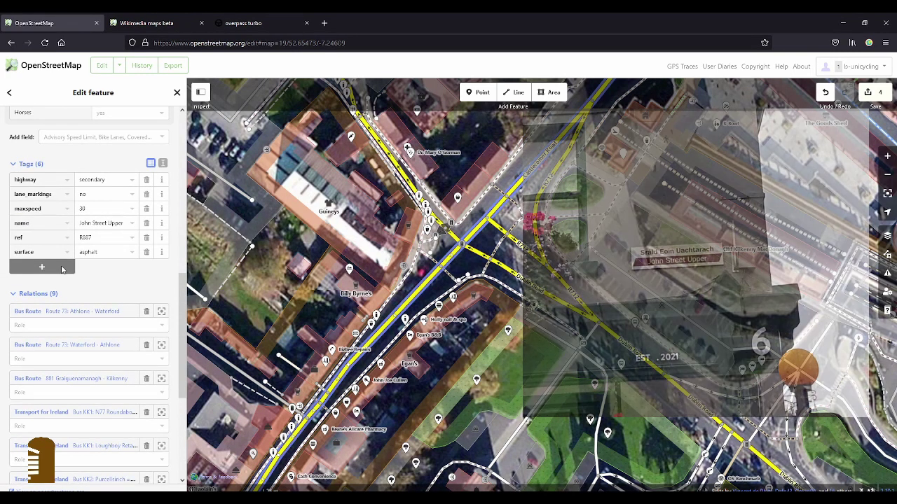
left_click(41, 266)
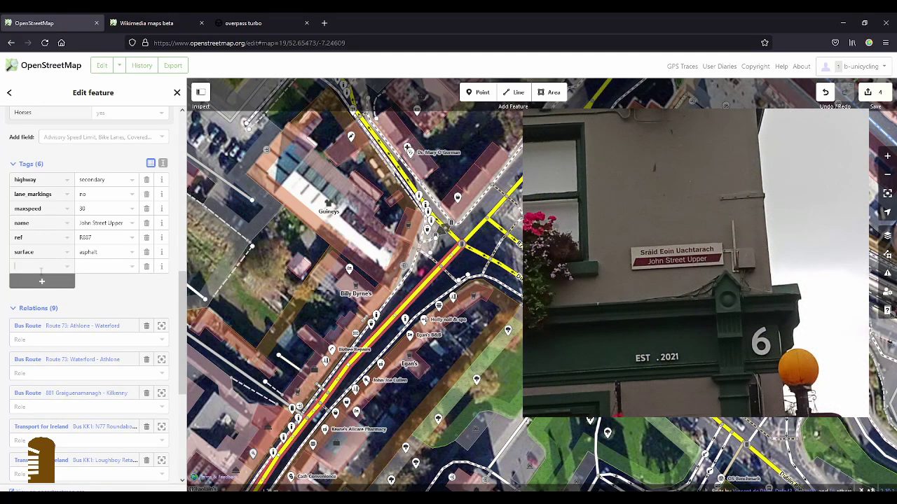
type("name:ga")
key("Tab")
type("Sráid Eoin Uachtarach")
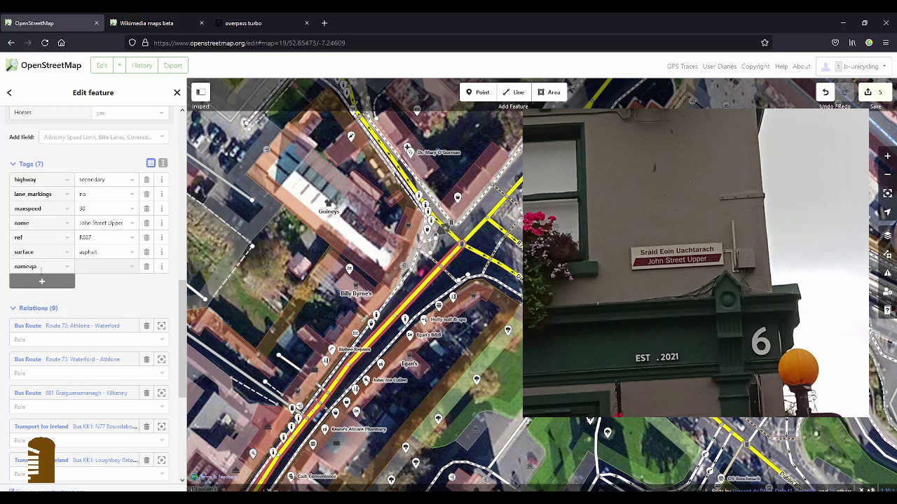
double_click(114, 267)
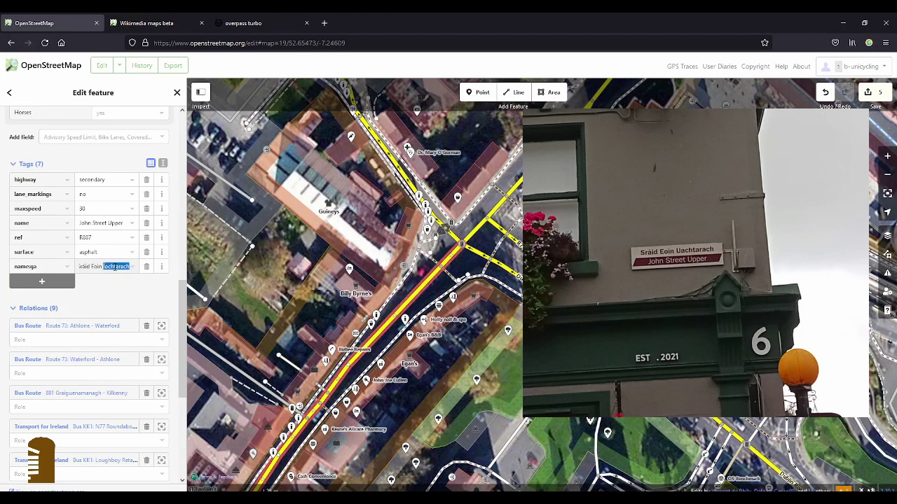
type("Uachtarach")
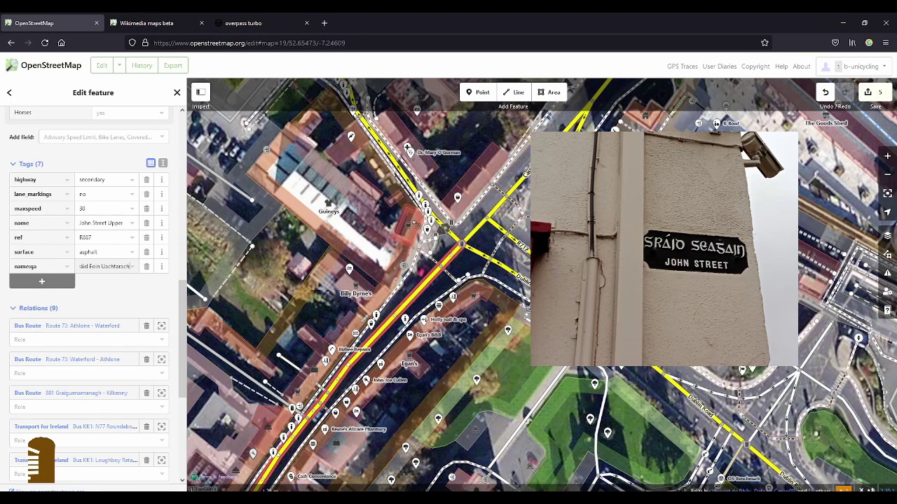
left_click(414, 223)
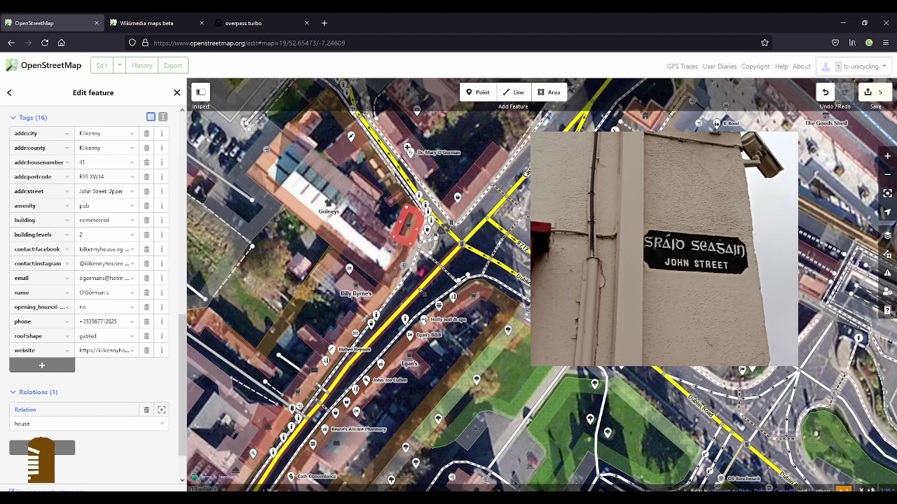
Step: Reselect John Street Upper and add alt_name:ga with value 'Sráid Seaghain'
left_click(419, 290)
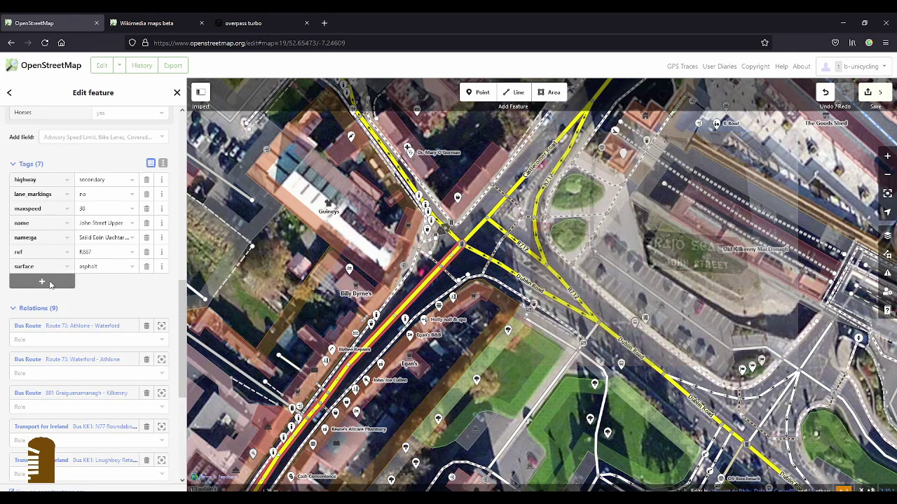
left_click(42, 282)
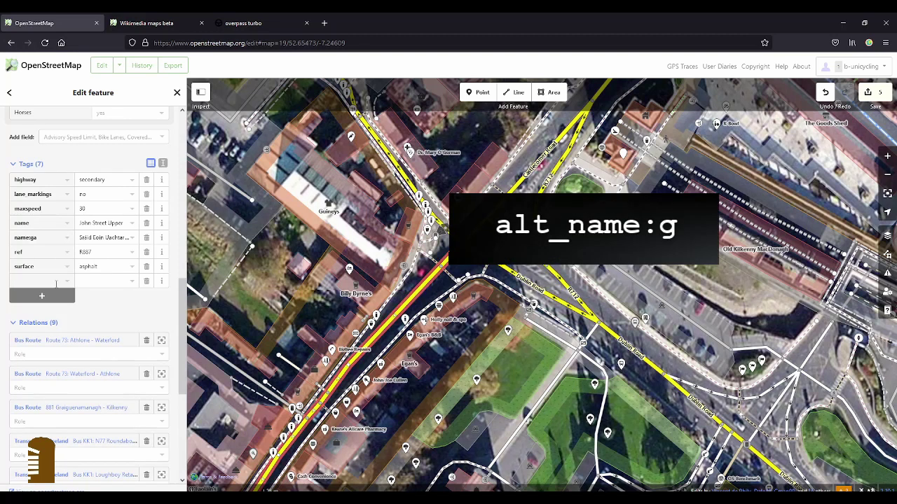
type("alt_name")
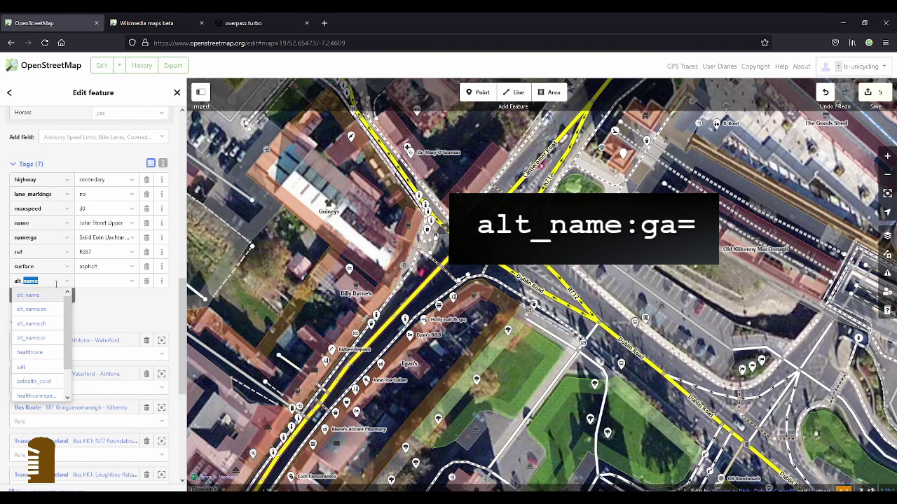
key("Right")
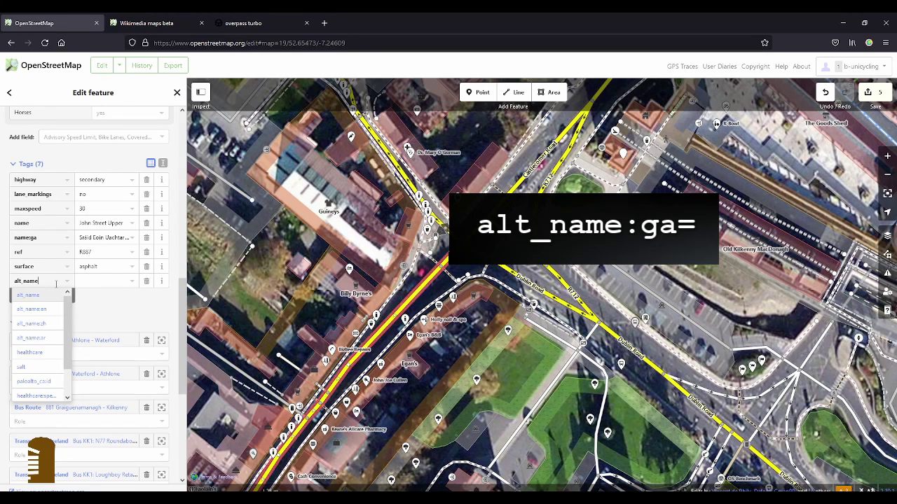
type(":ga")
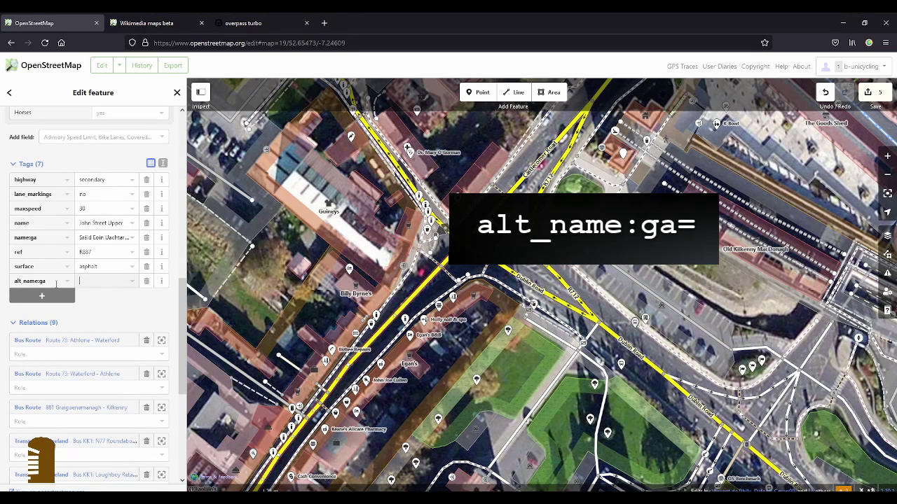
type("Sr")
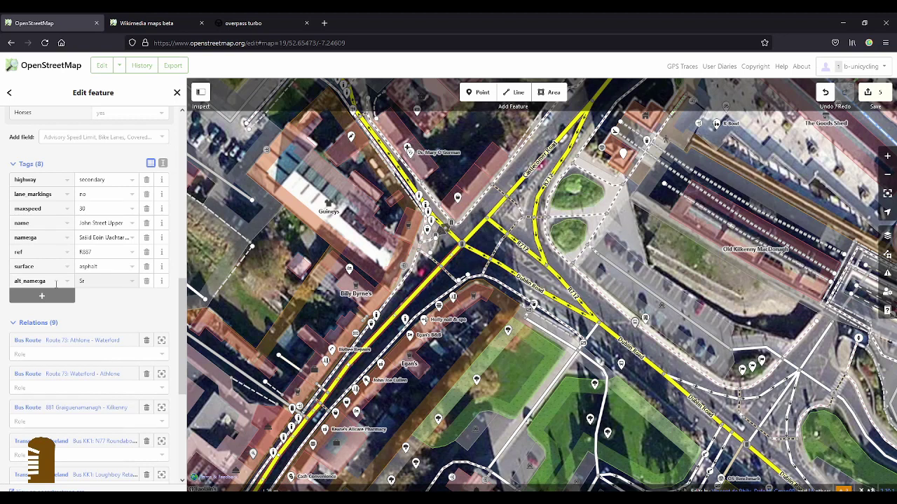
type("áid")
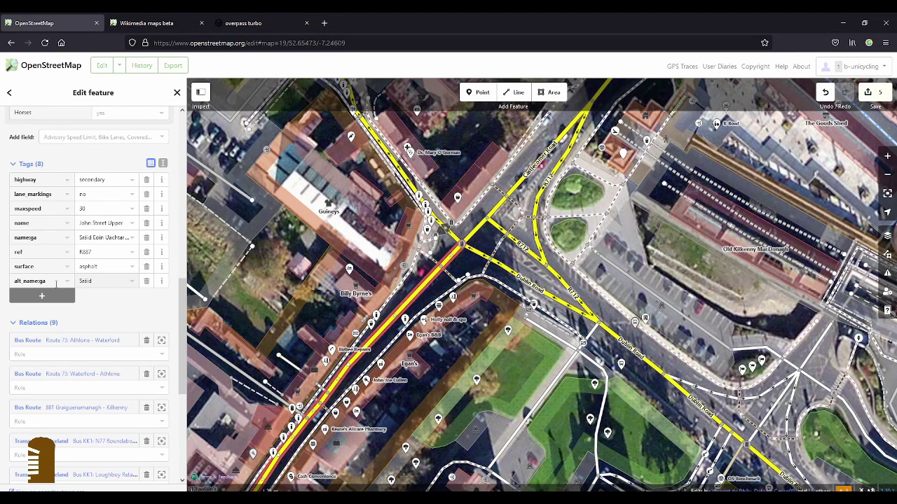
type(" Seag")
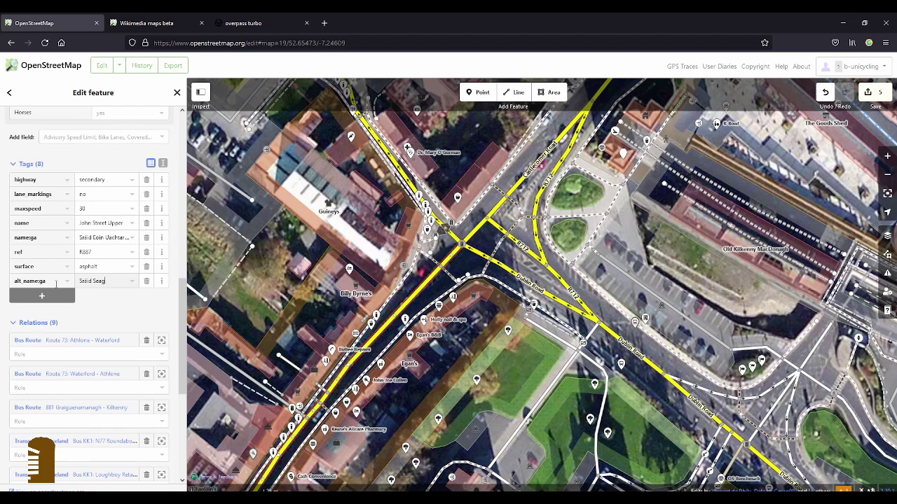
type("h")
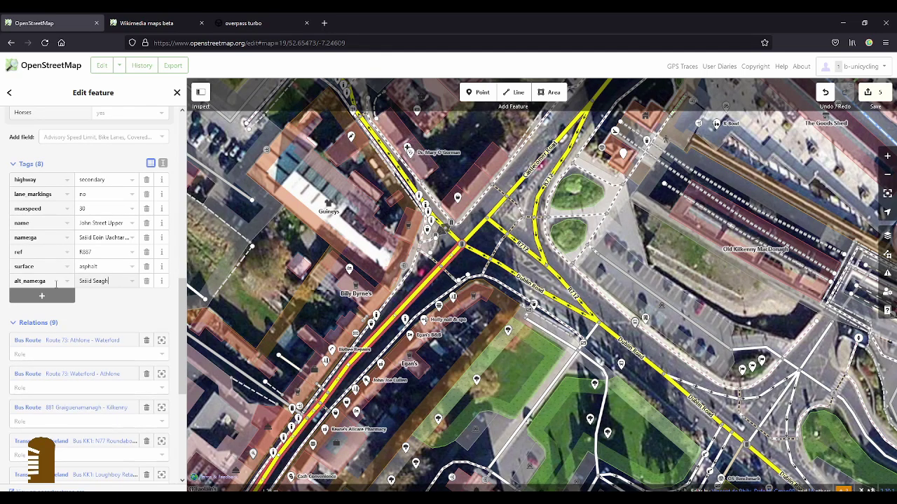
type("ain")
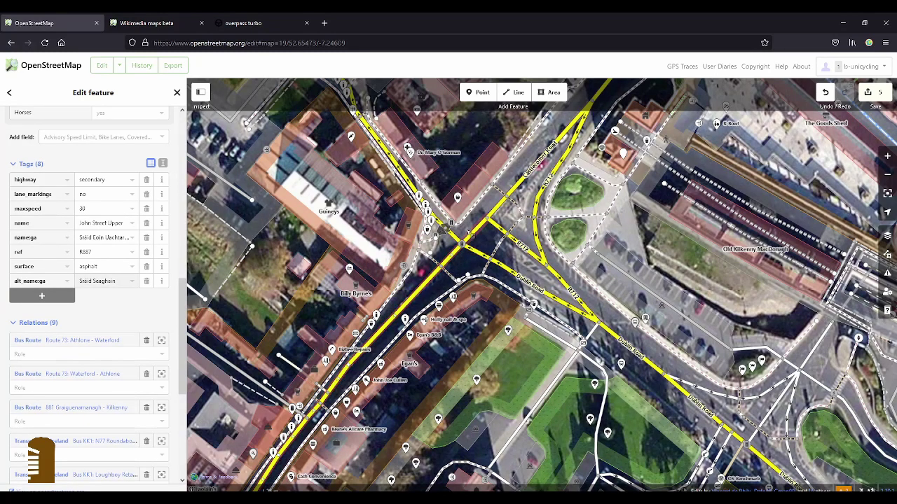
Step: Zoom out one level and open Dublin Road (R712) to view its tags
scroll(466, 240, "down", 2)
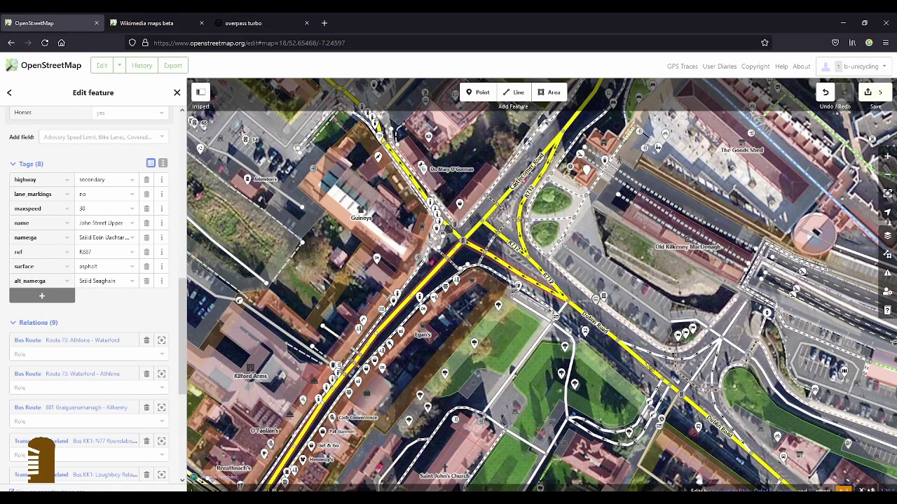
left_click(519, 273)
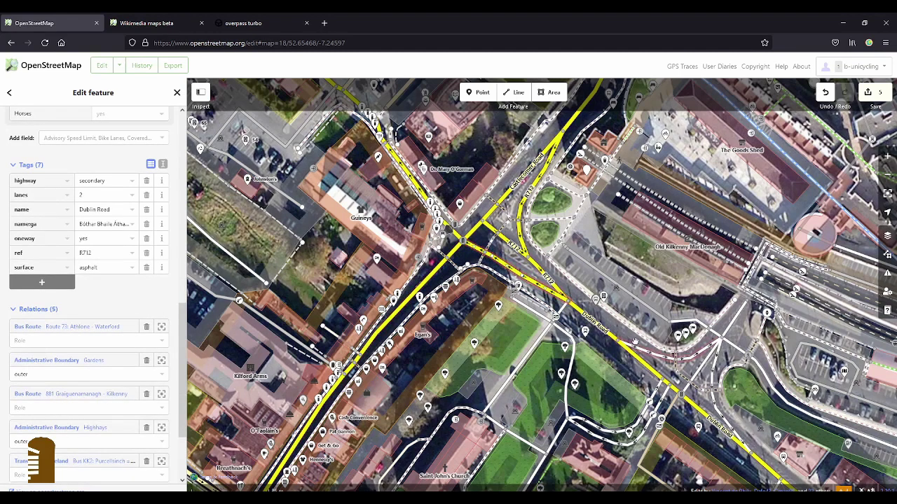